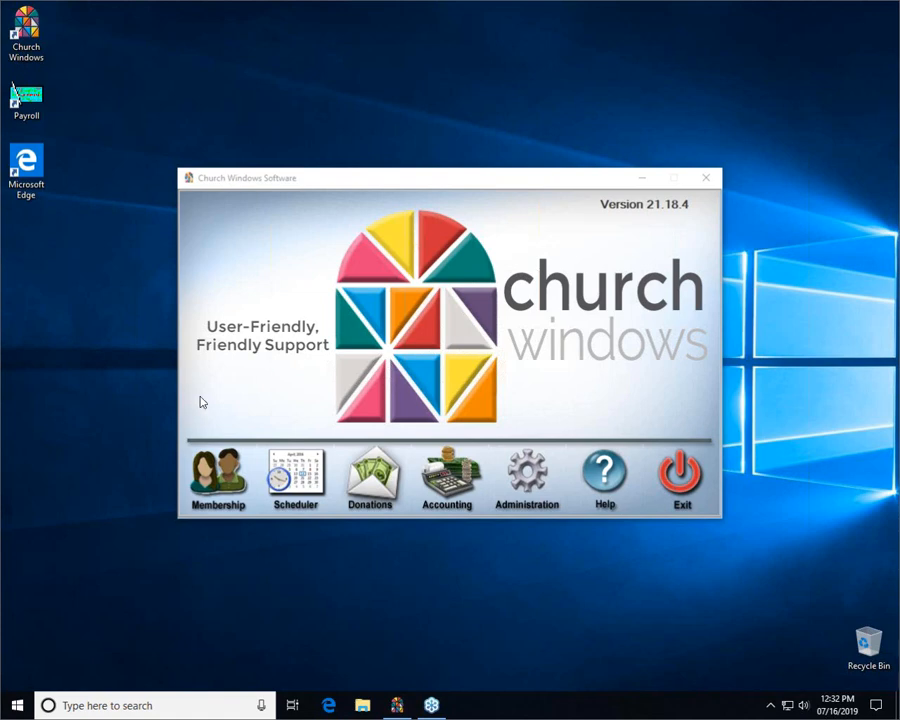
- Open the People records in Membership and look up the second person in the lookup list
left_click(212, 469)
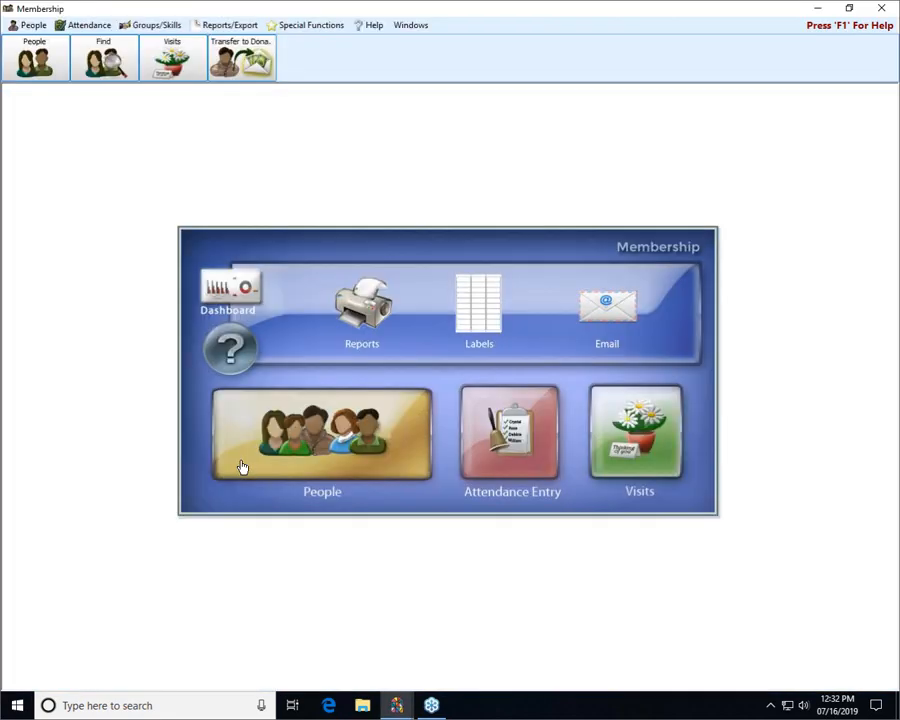
left_click(330, 427)
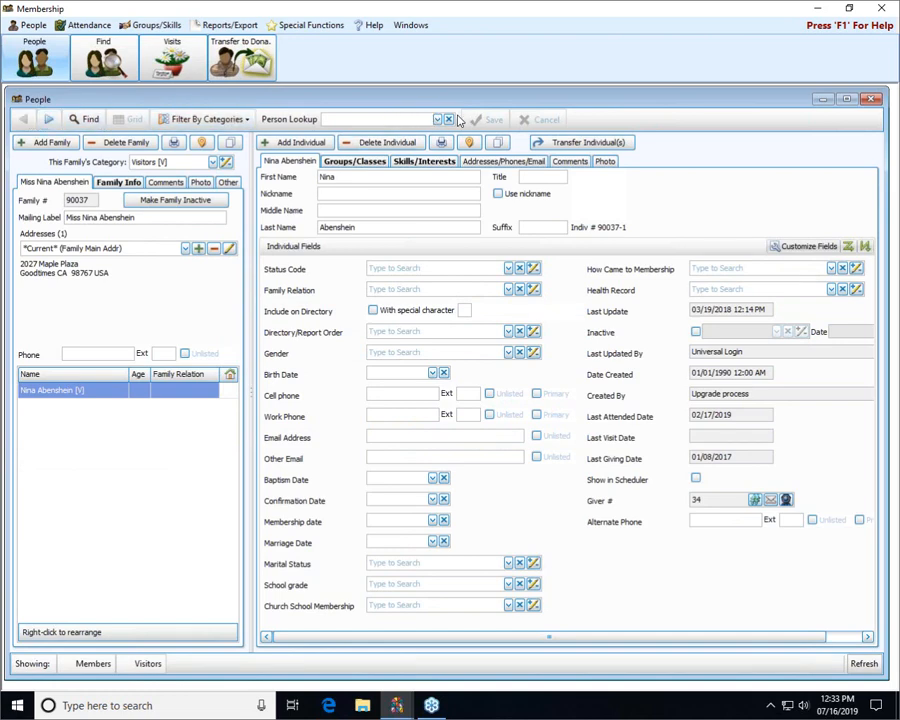
left_click(436, 119)
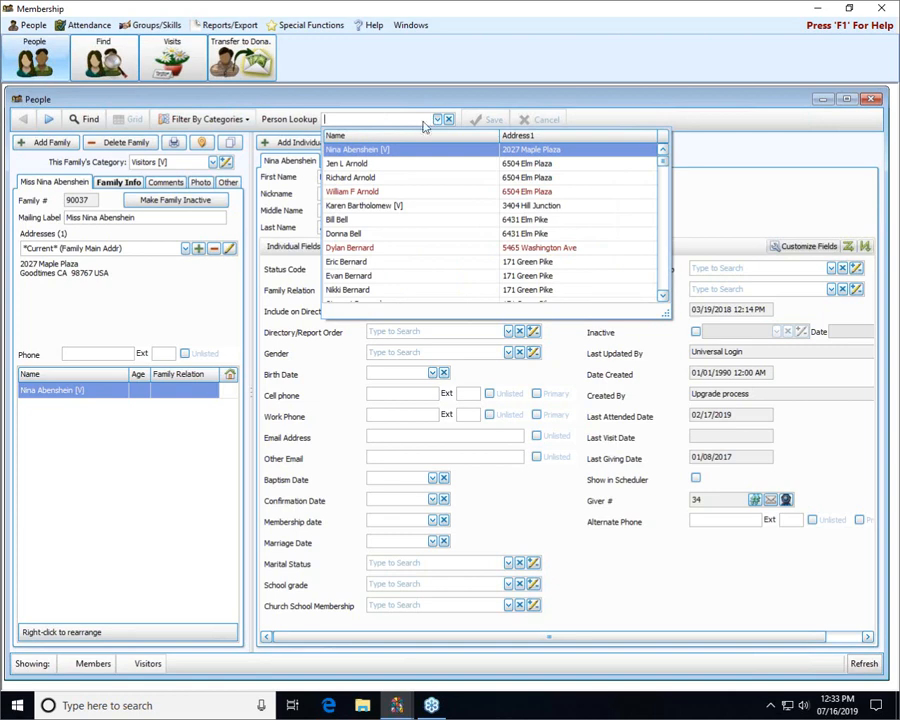
left_click(357, 165)
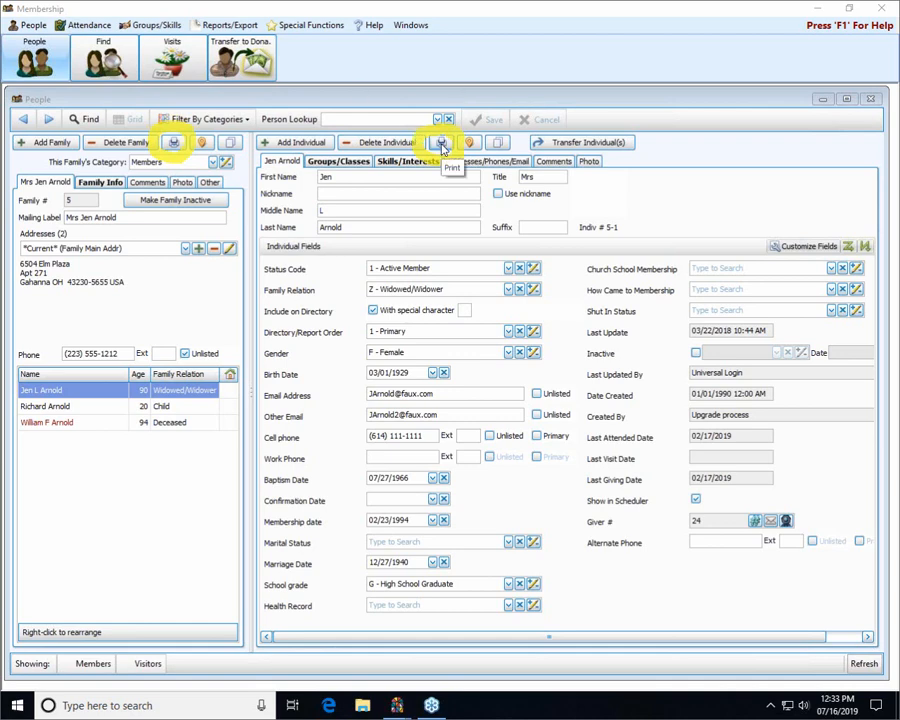
- Start an email to this individual and compare the listed recipient addresses with the email fields on the person's record
left_click(441, 144)
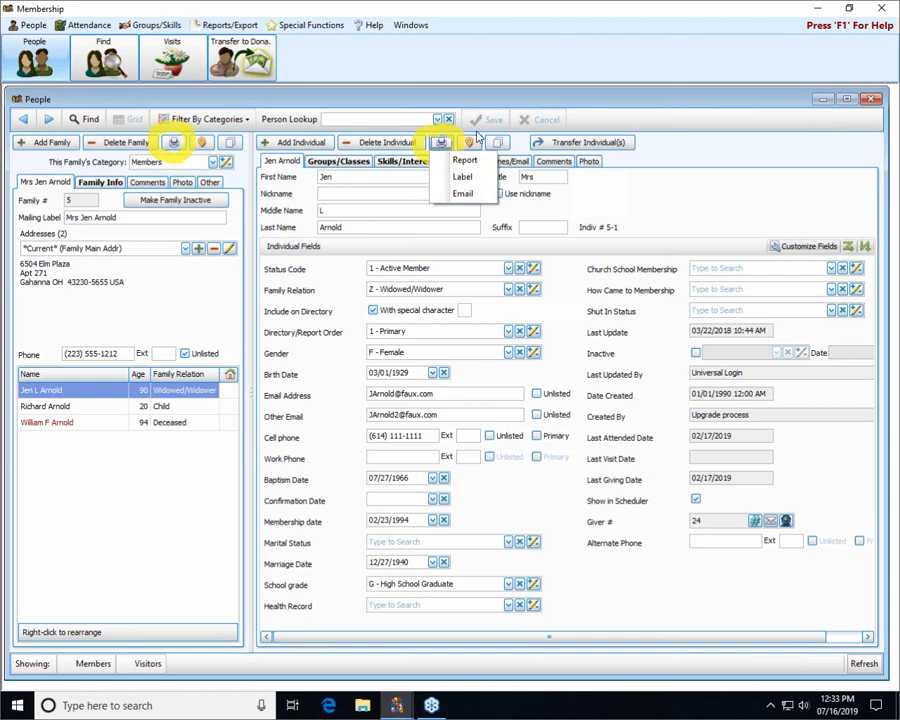
left_click(482, 197)
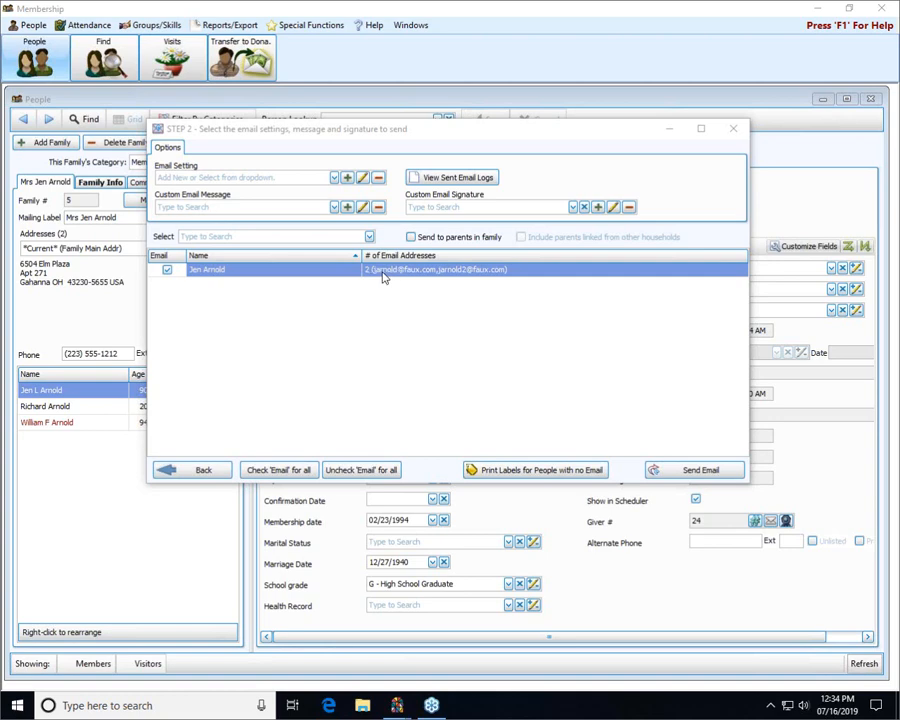
left_click(477, 134)
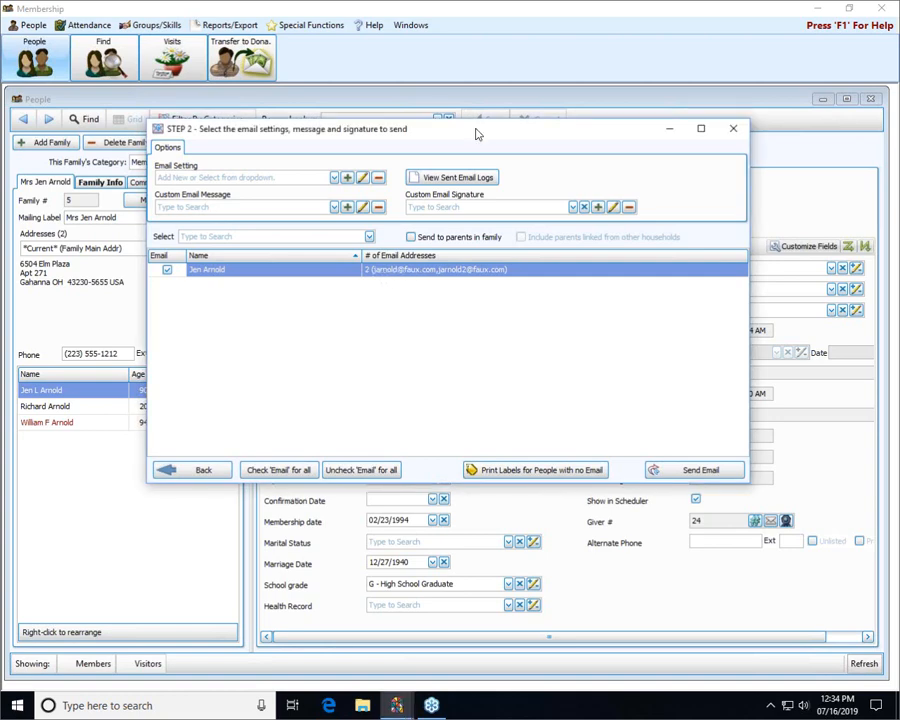
left_click_drag(477, 134, 423, 16)
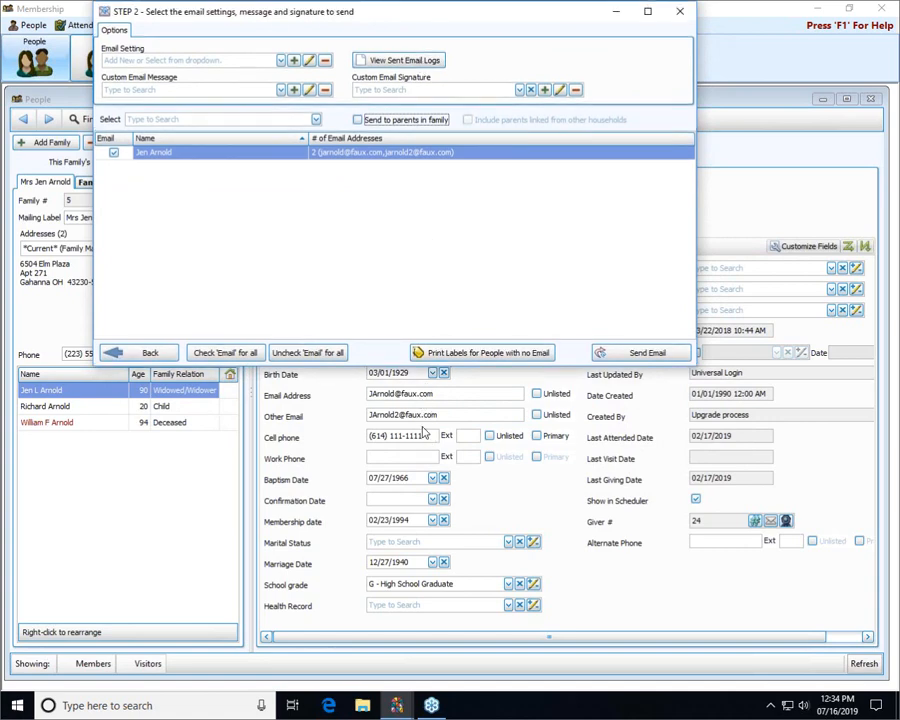
left_click_drag(415, 17, 470, 183)
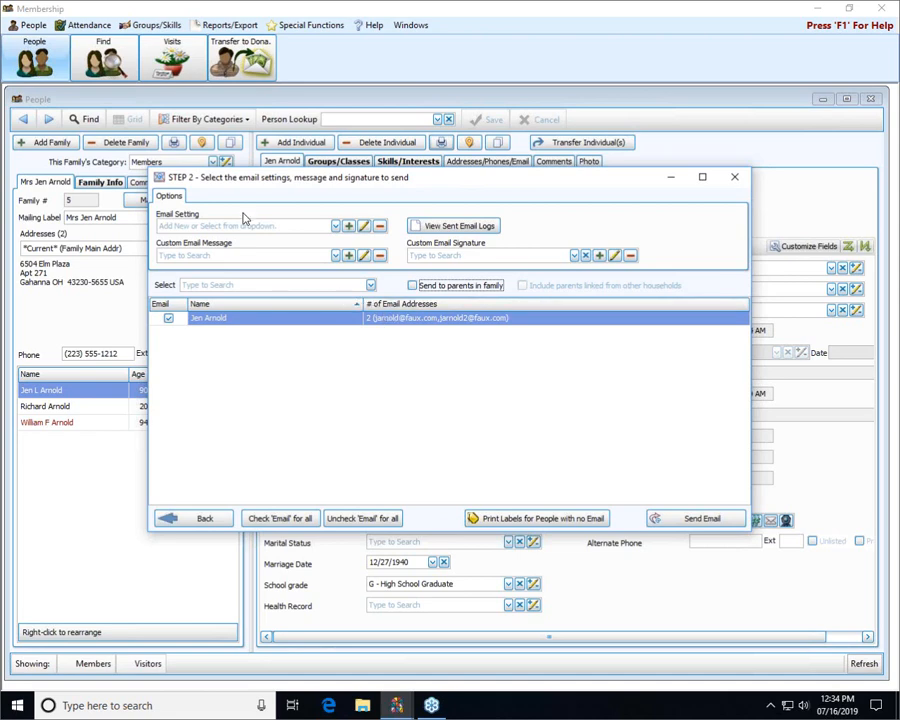
- Choose the Church Office email setting and start a new custom email message
left_click(336, 227)
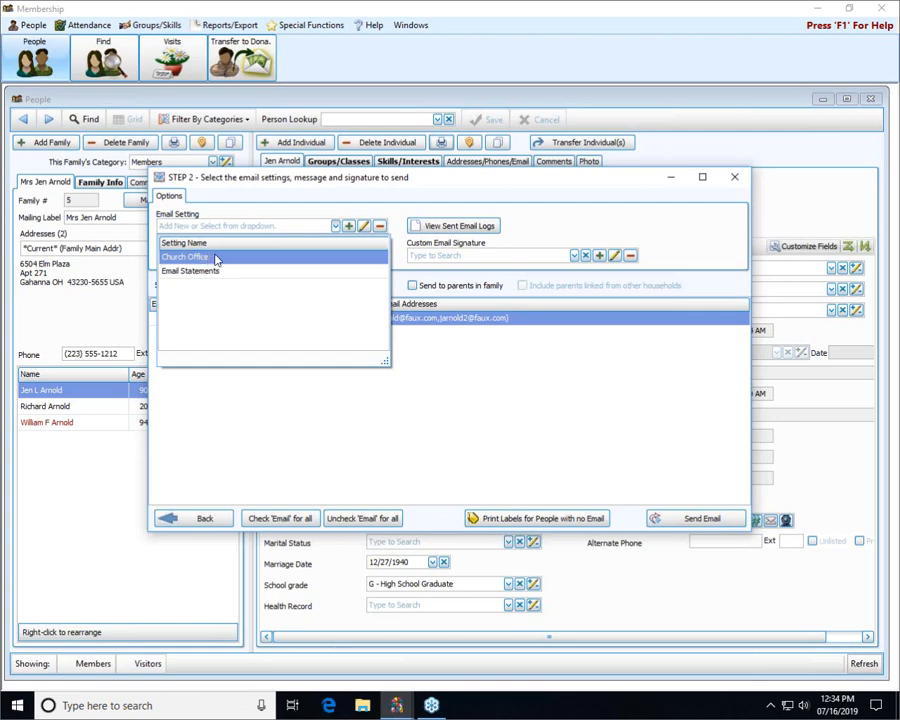
left_click(225, 261)
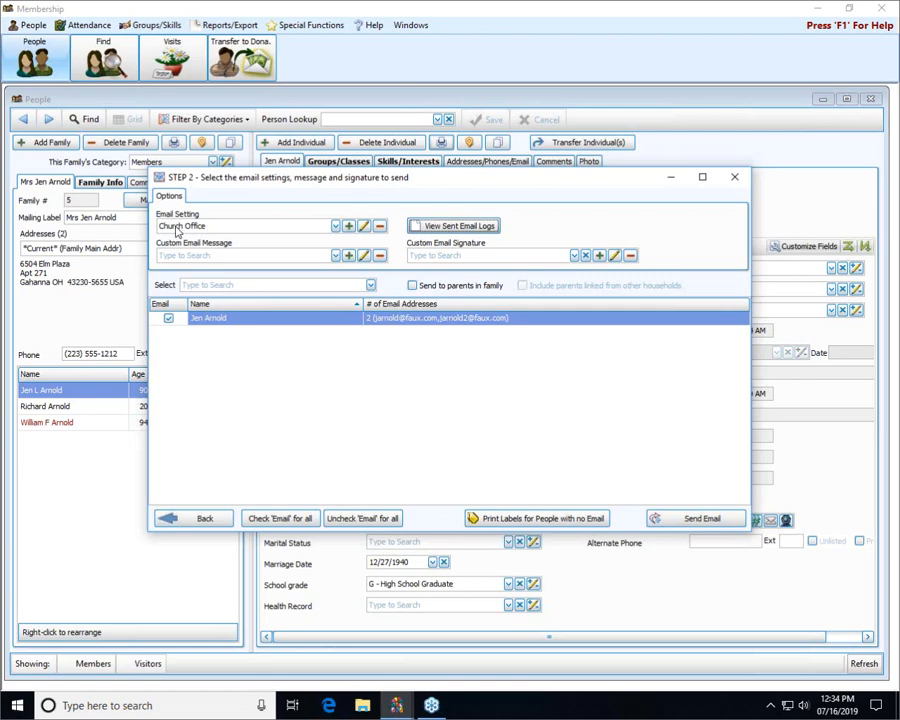
left_click(336, 257)
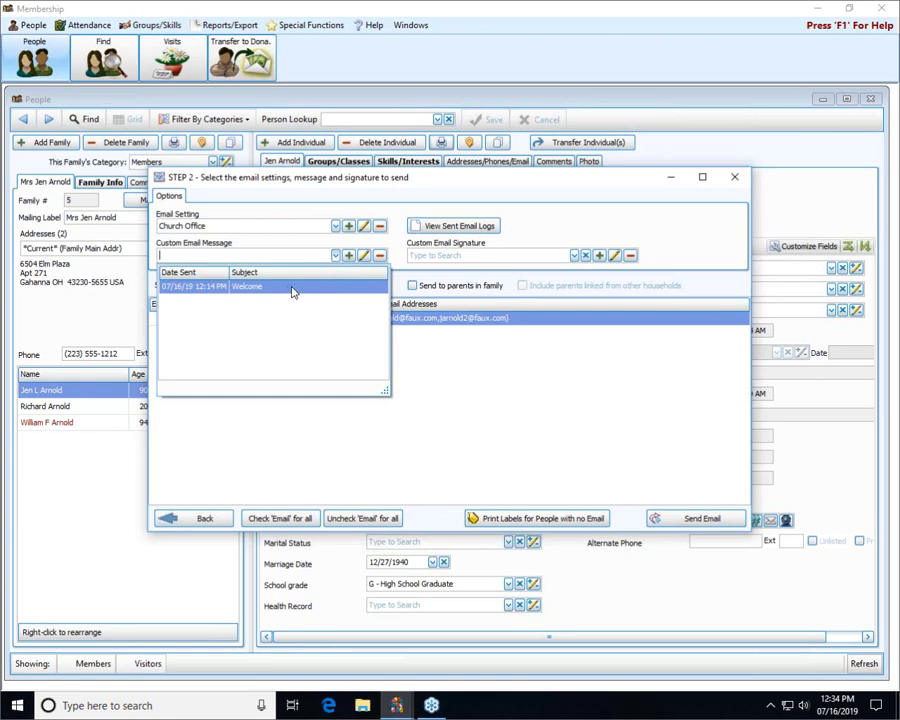
left_click(349, 256)
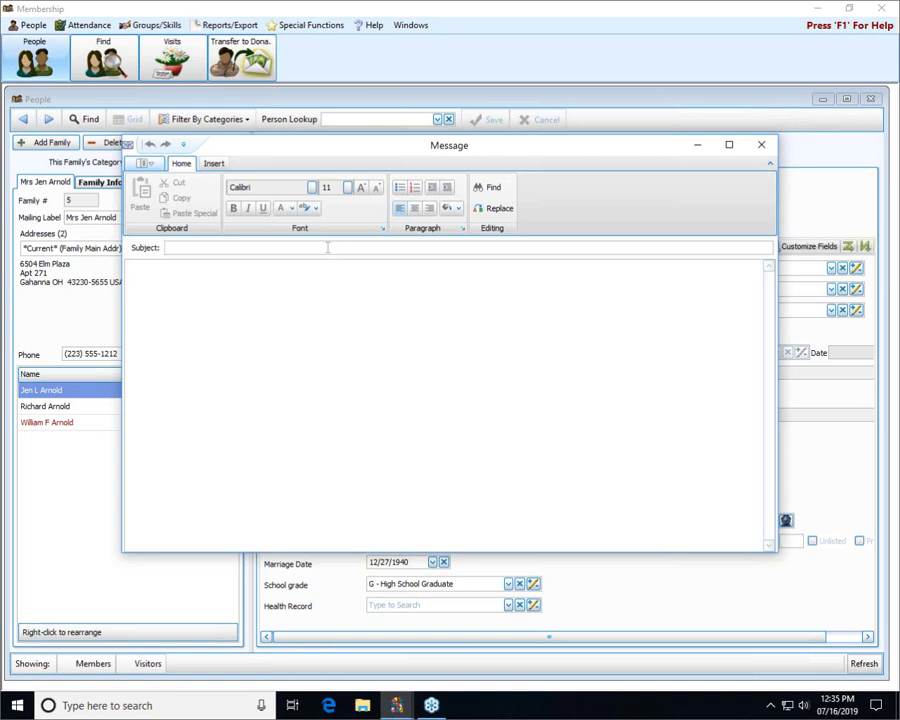
- Enter "Reminder" as the message subject and begin the body with a greeting using the recipient's first name
left_click(328, 247)
type("ReHi Jen Just a")
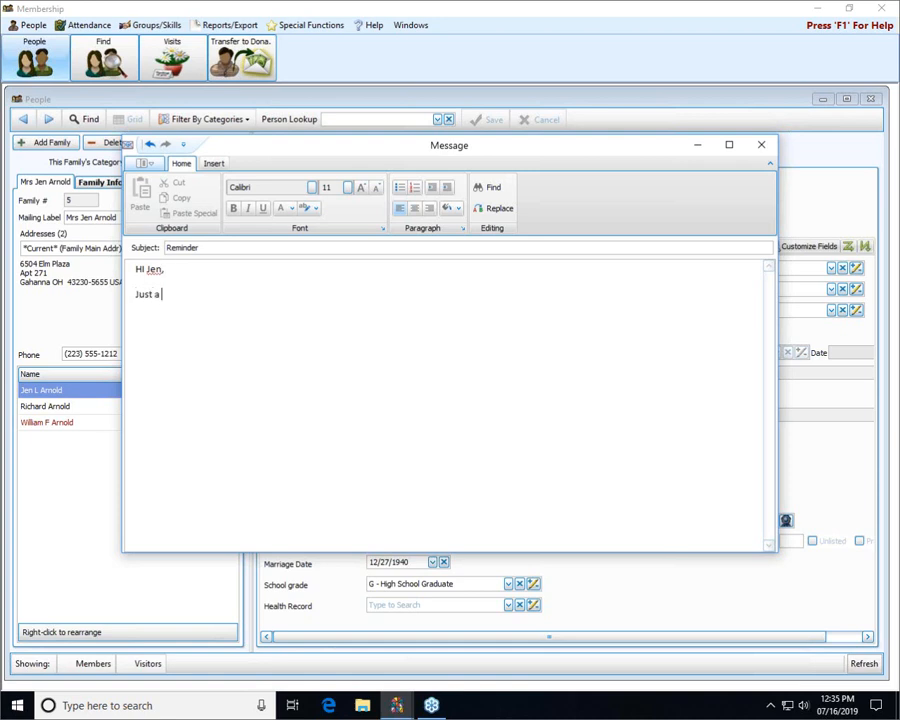
type(" reminder that you are ex")
- Write "Just a reminder that you are scheduled to usher this Sunday." below the greeting and close with "Thanks!" on a separate line
key("BackSpace")
key("BackSpace")
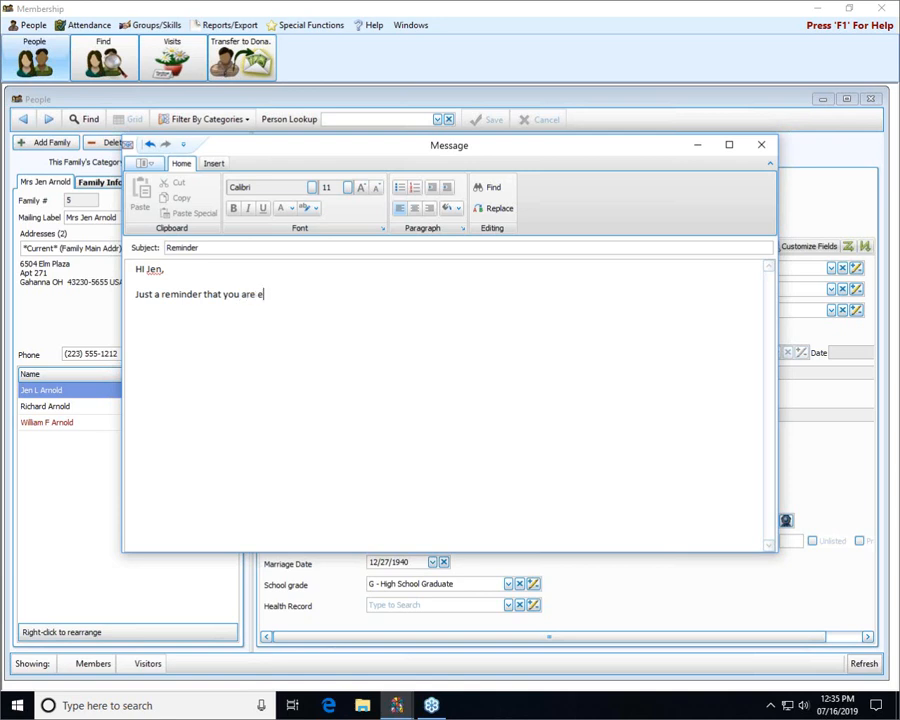
type("scheduled to usher this Sunday")
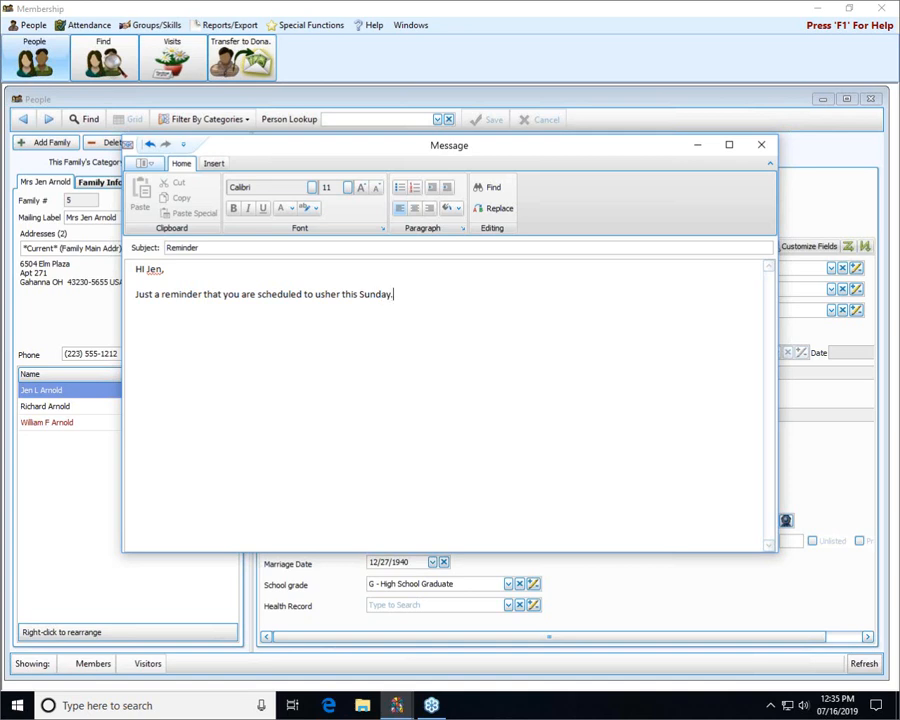
type(". Thanks")
key("Return")
key("Return")
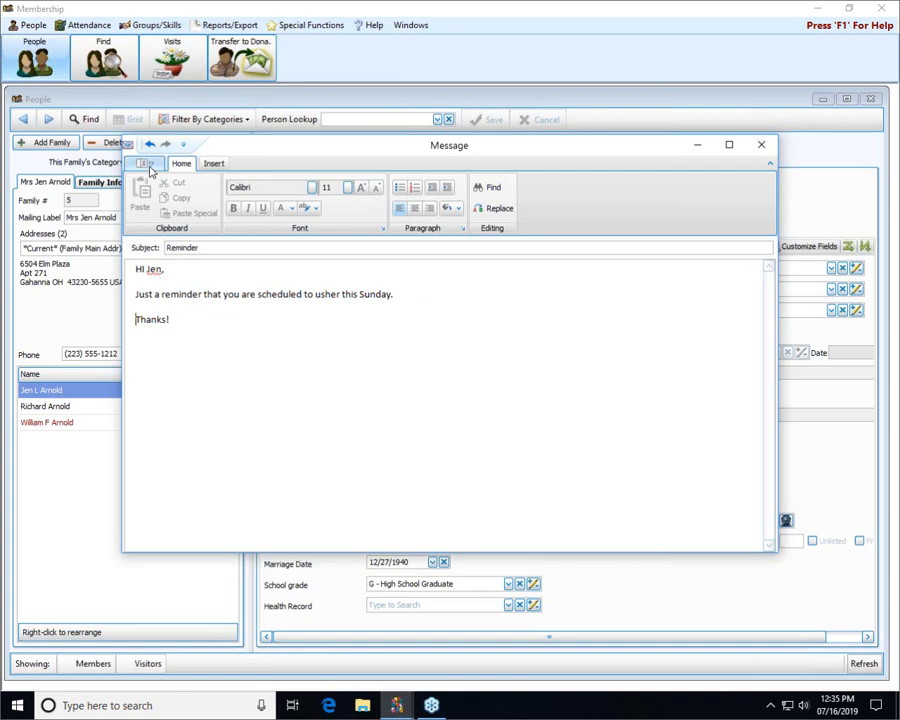
- Send a test of the reminder email to the church's own address using the Church Office setting
left_click(151, 166)
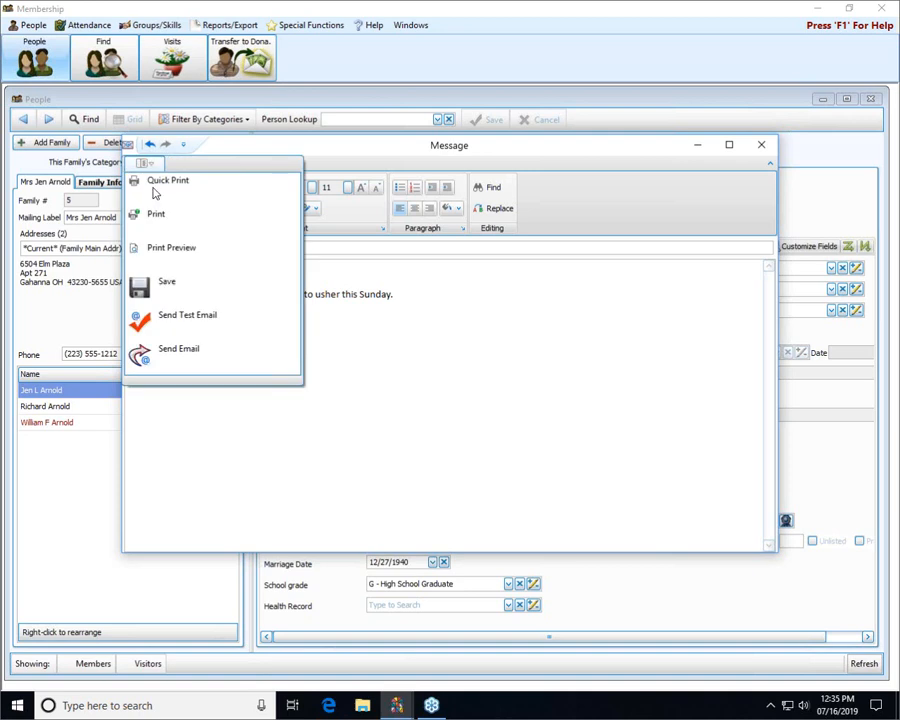
left_click(209, 328)
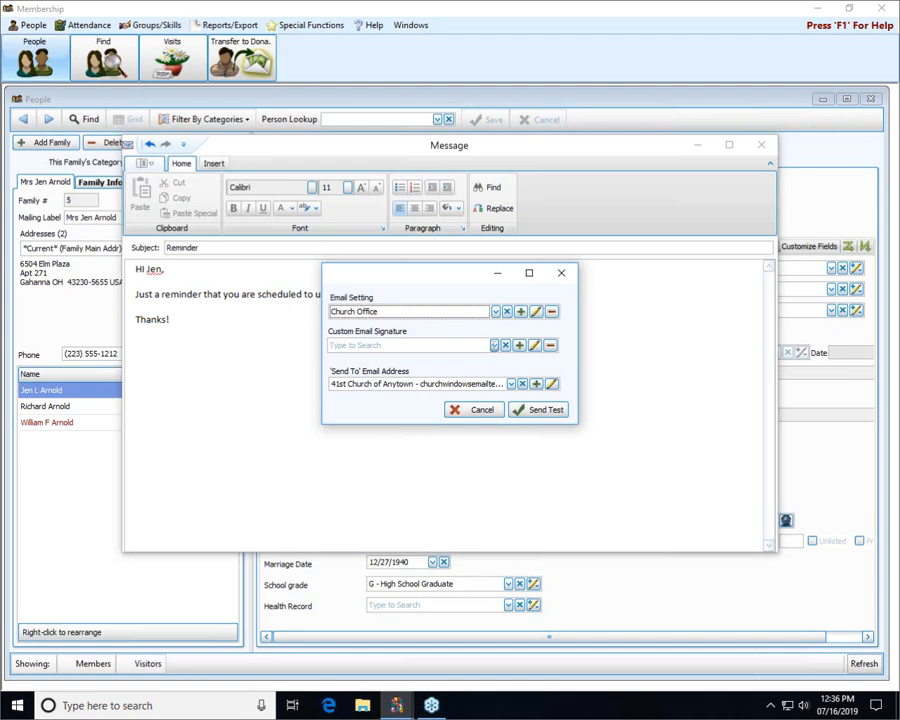
left_click(547, 411)
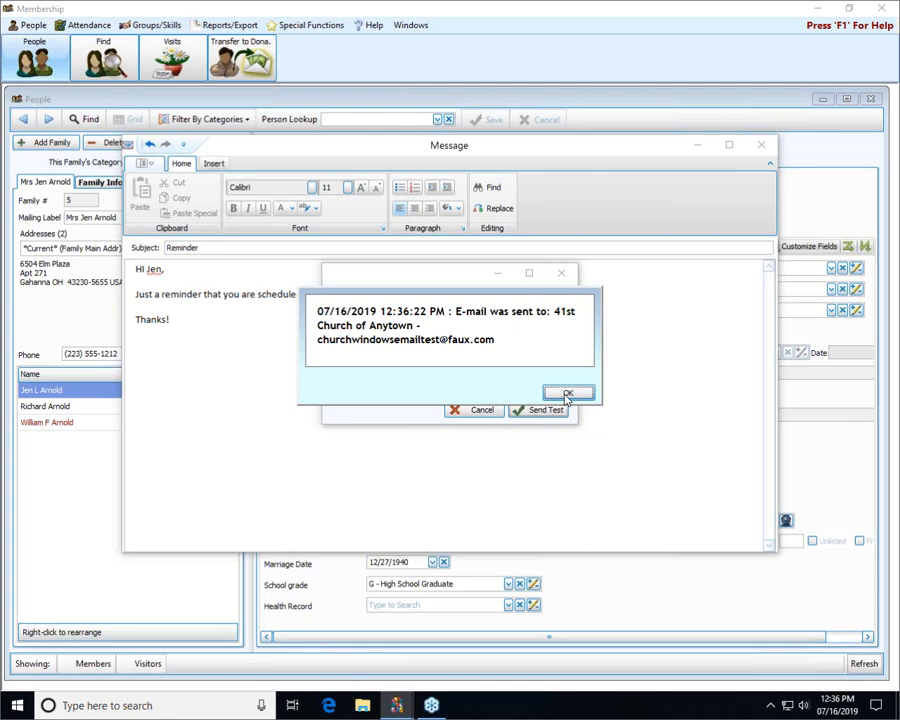
left_click(567, 393)
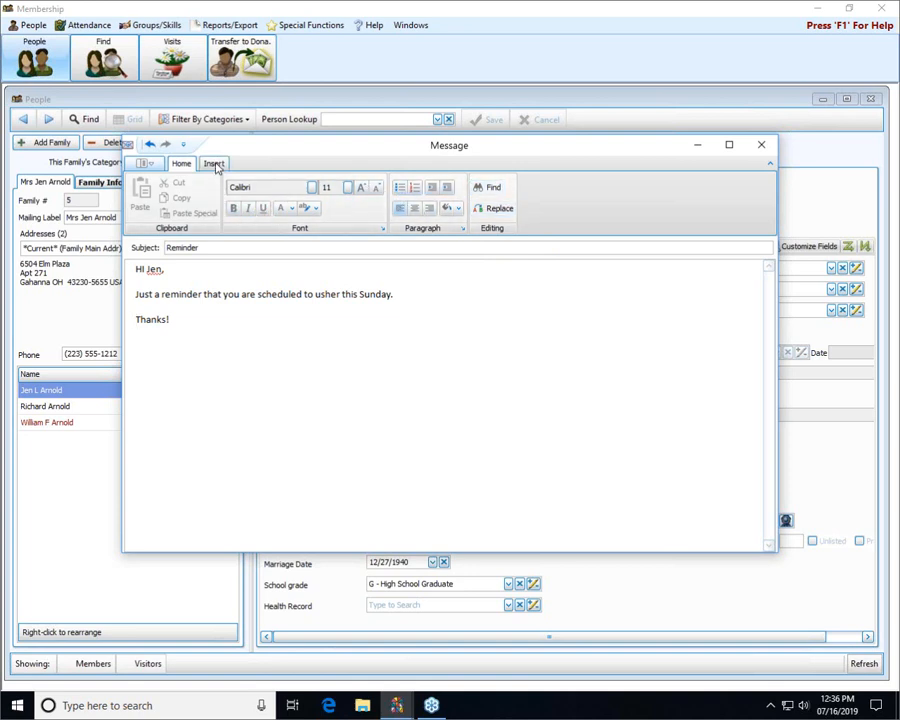
- Send the reminder email to the checked recipient, keeping the Church Office email setting
left_click(215, 165)
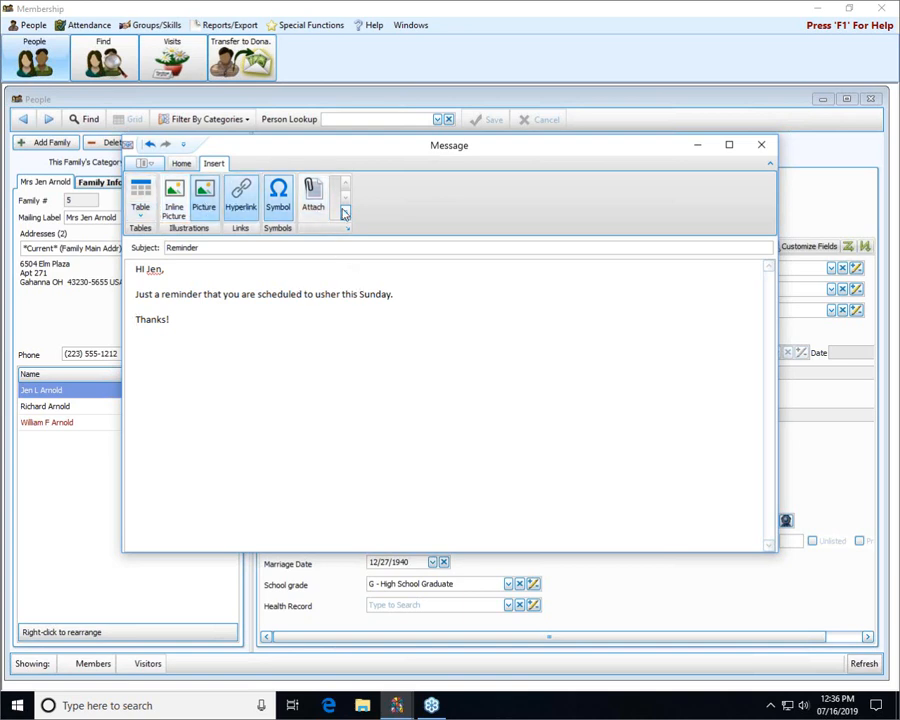
left_click(145, 164)
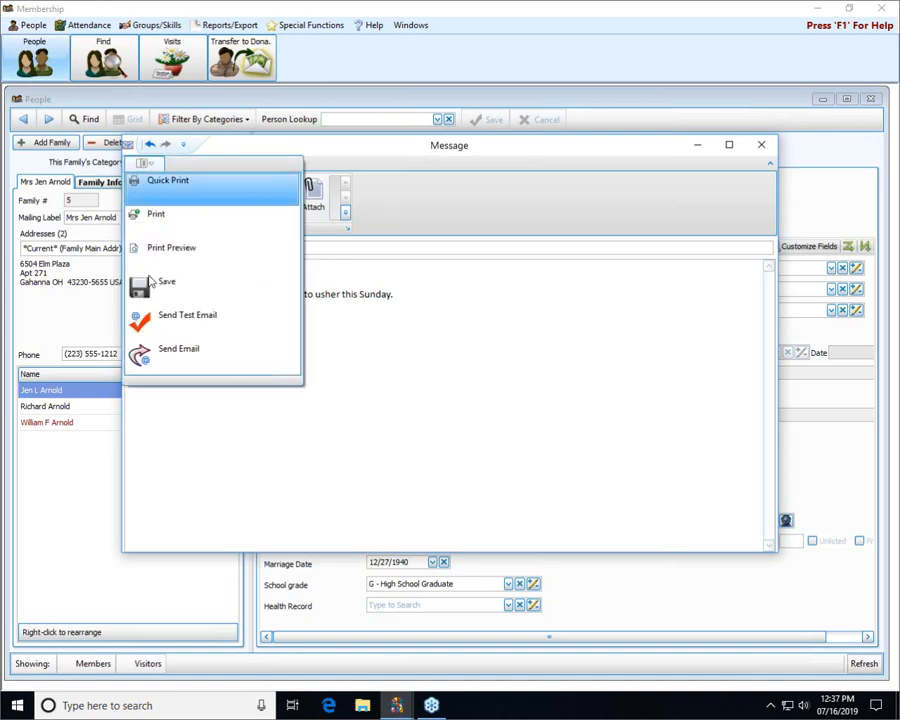
left_click(175, 362)
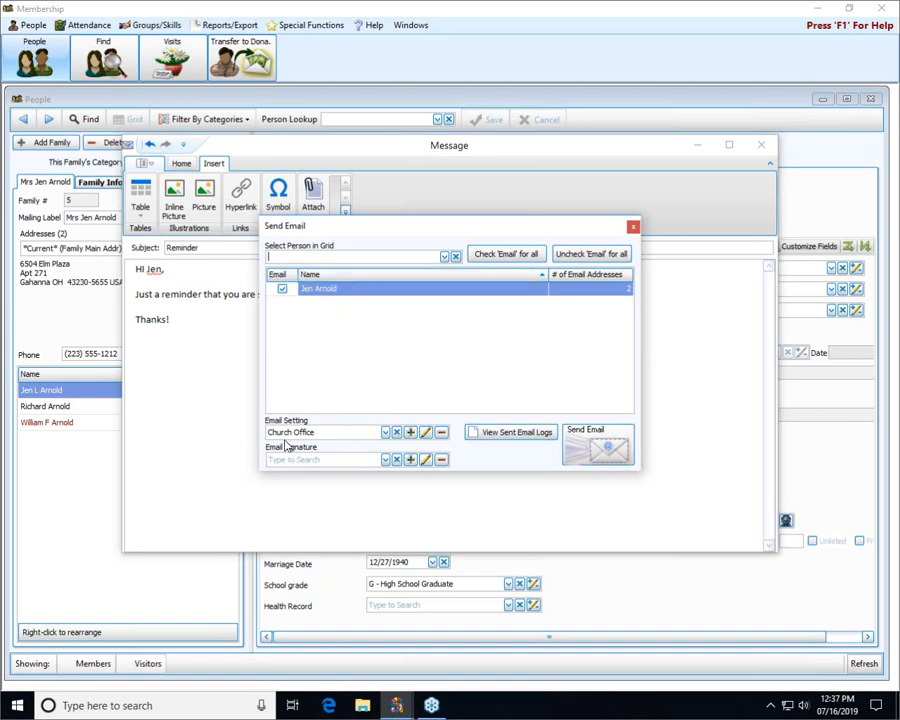
left_click(386, 433)
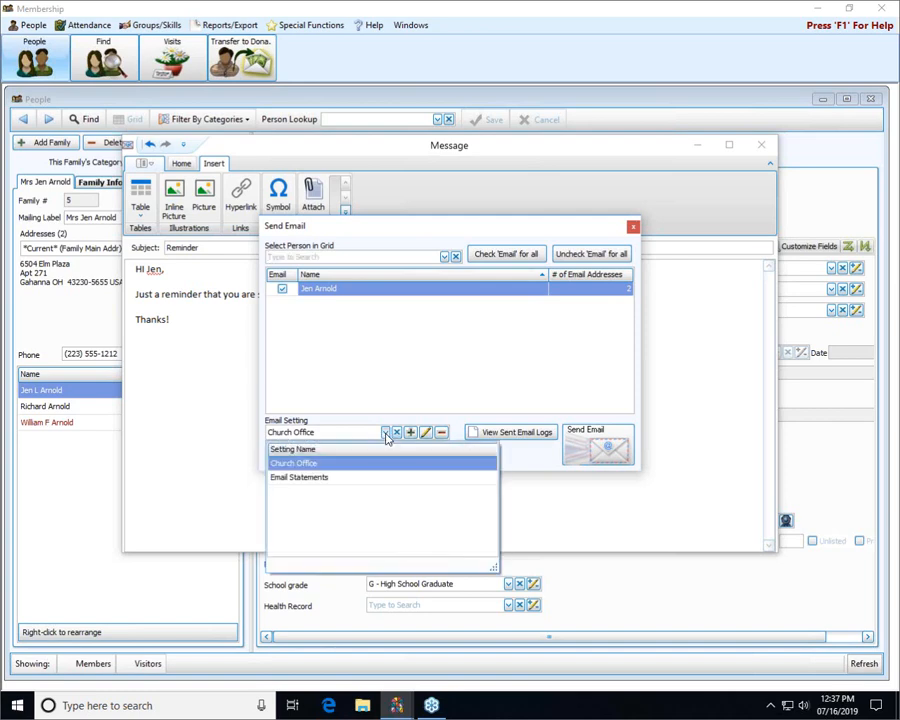
left_click(386, 434)
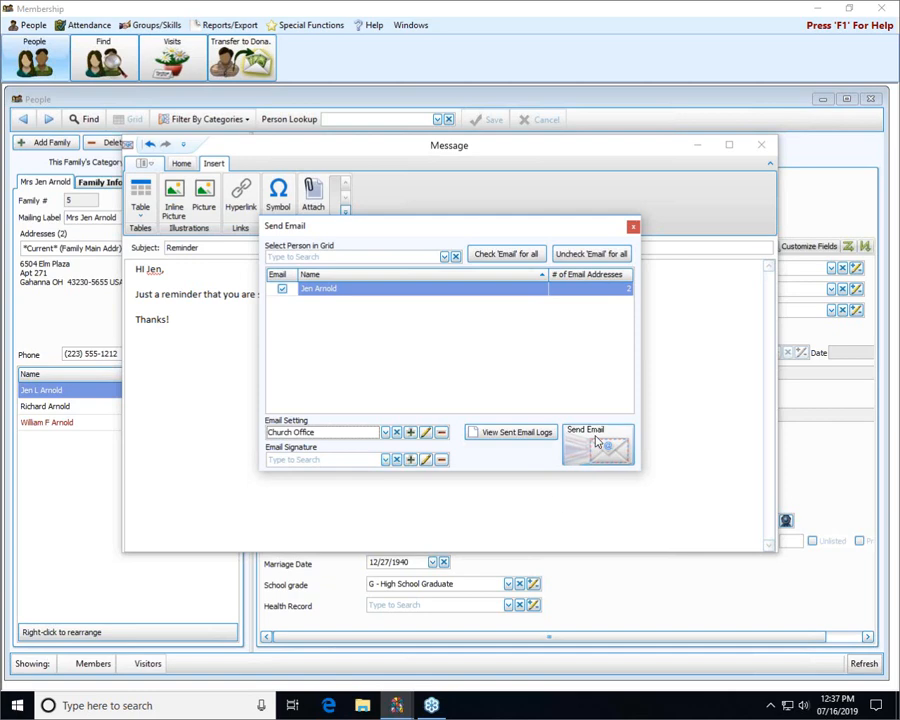
left_click(622, 450)
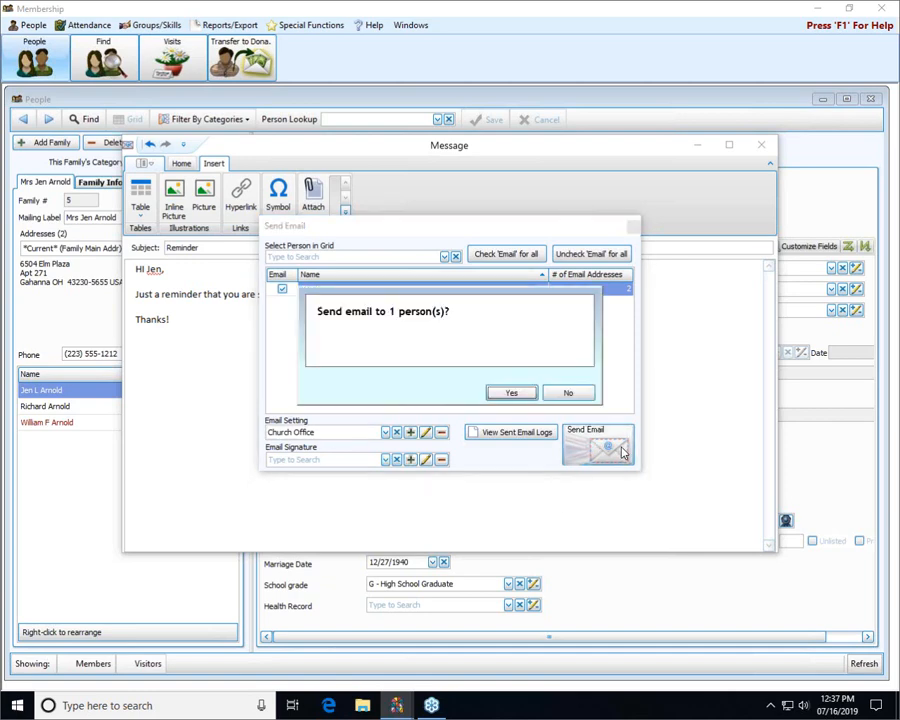
left_click(512, 393)
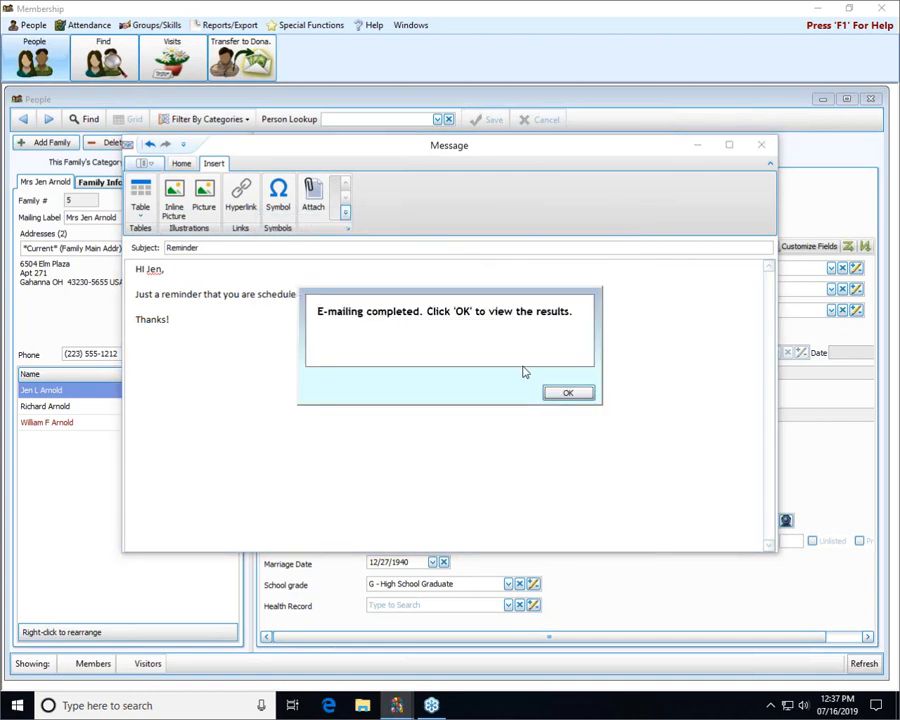
- View the mailing results and examine the sent and failed message details in the e-mail log
left_click(565, 393)
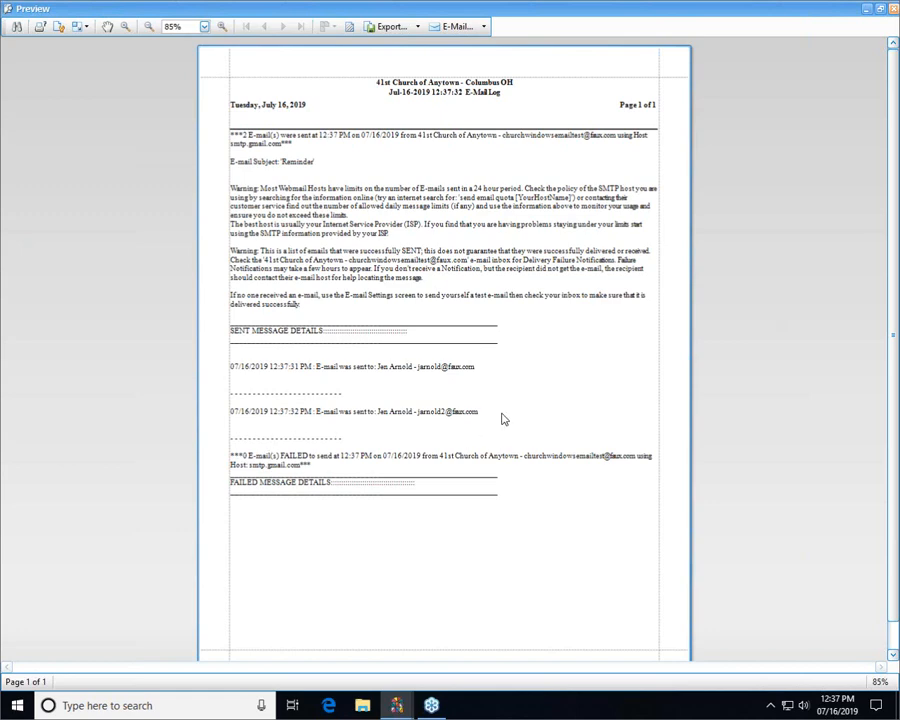
left_click_drag(500, 412, 348, 402)
left_click(348, 402)
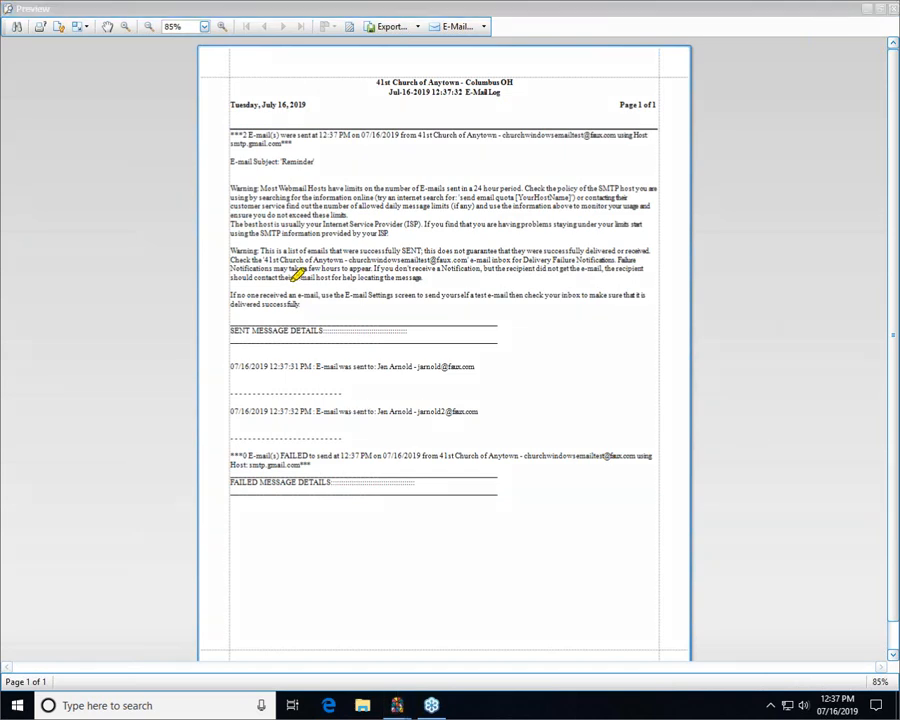
mouse_move(281, 450)
left_mouse_down()
mouse_move(299, 463)
mouse_move(304, 447)
left_mouse_up()
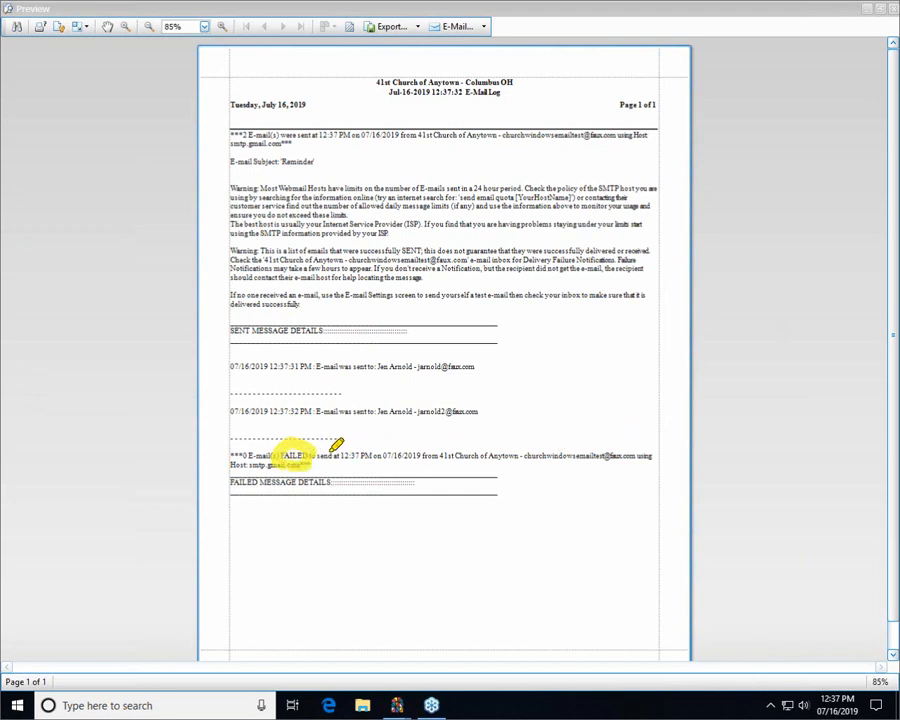
left_click_drag(243, 453, 254, 452)
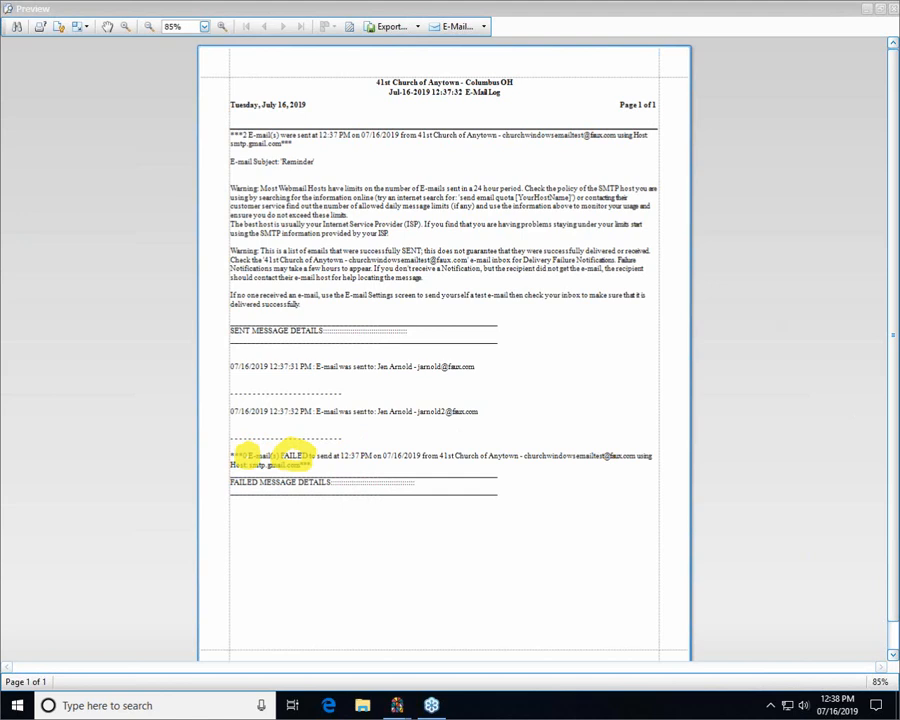
key("Escape")
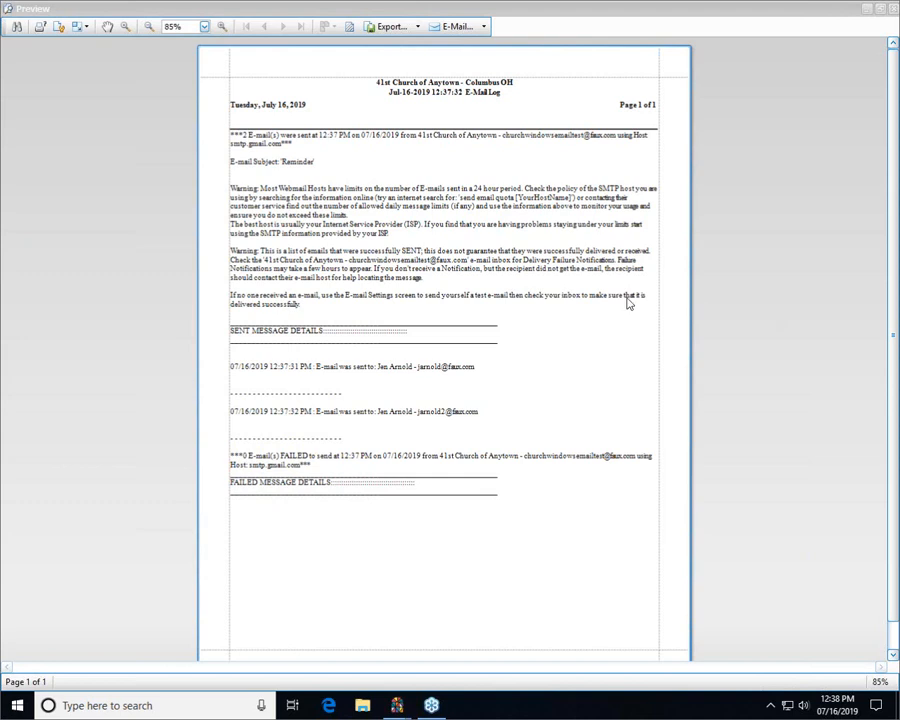
- Close the e-mail log preview and the reminder message, declining to save the message
left_click(893, 11)
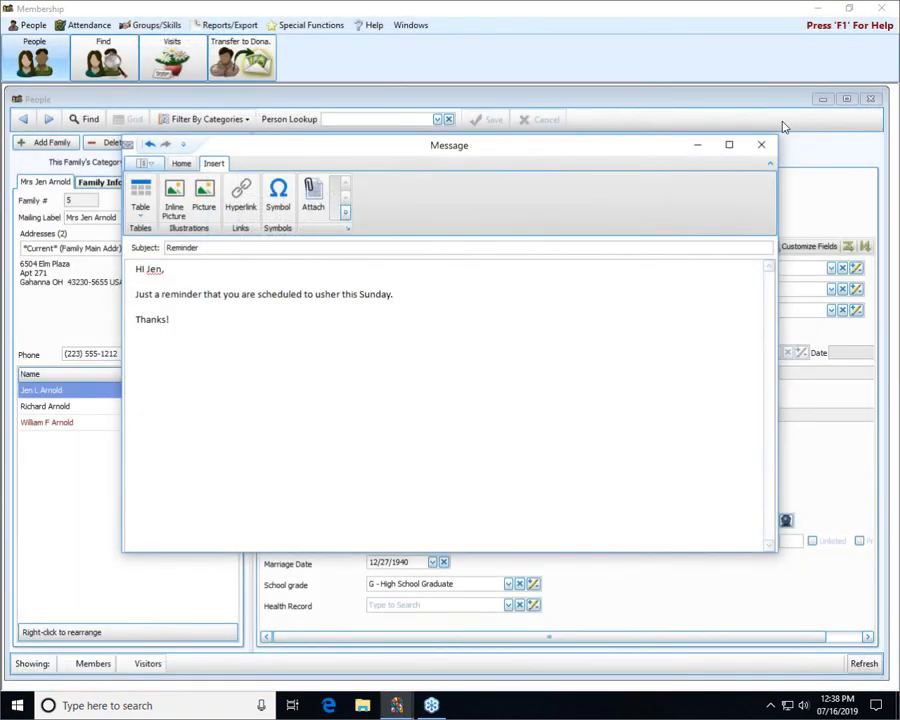
left_click(762, 147)
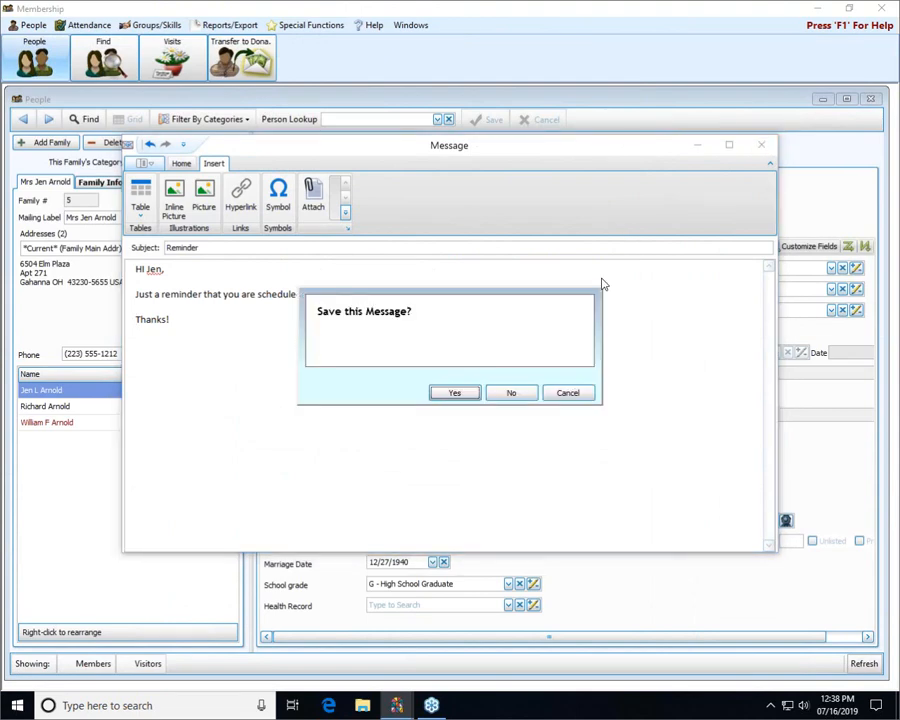
left_click(508, 394)
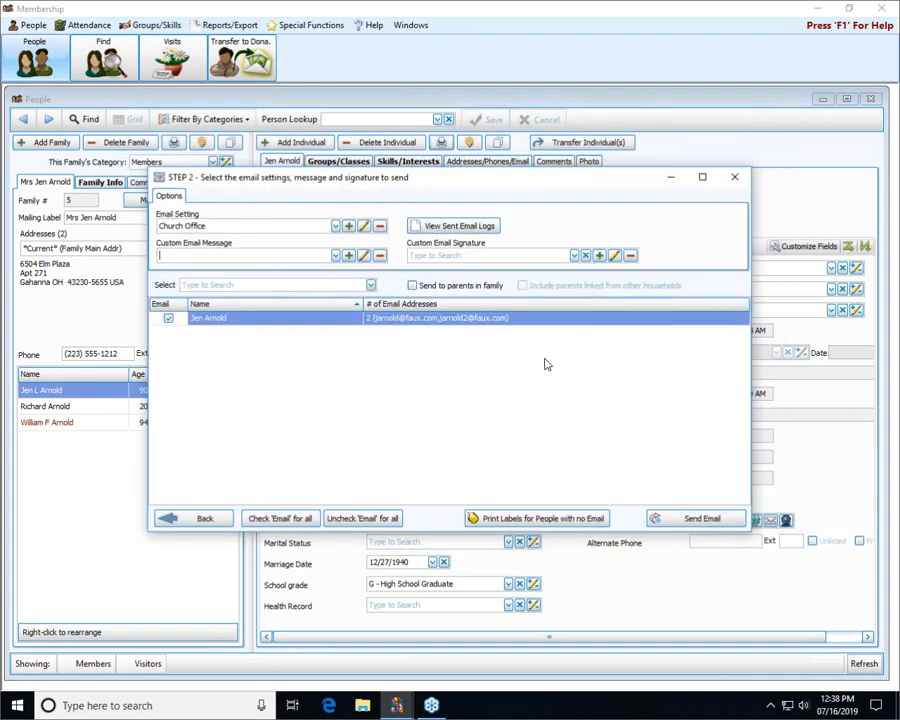
- Check the custom email signature choices and view the blank editor for adding a new signature
left_click(574, 256)
left_click(574, 256)
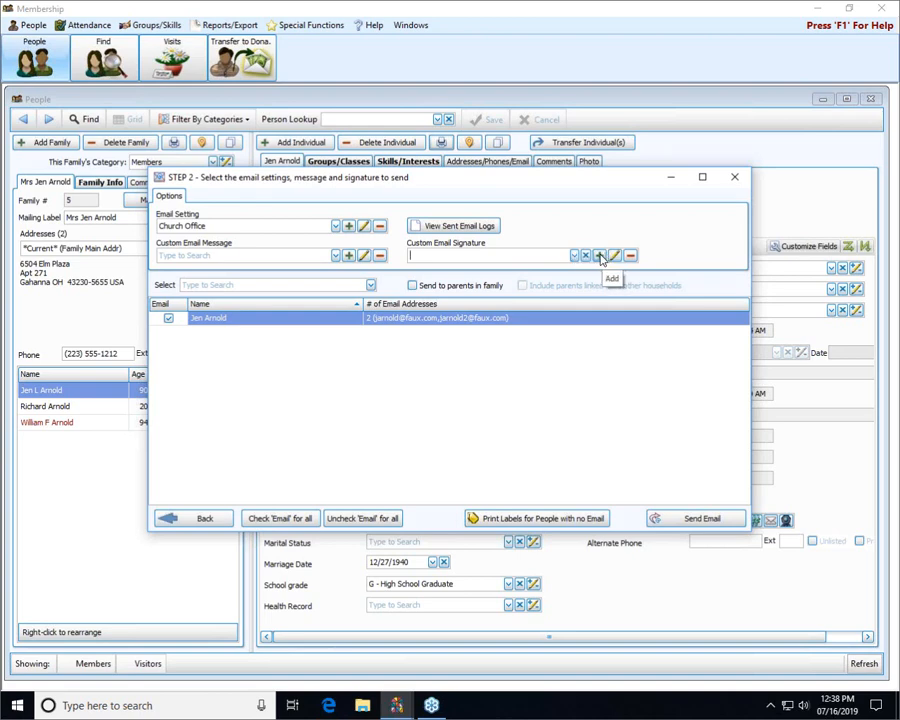
left_click(600, 256)
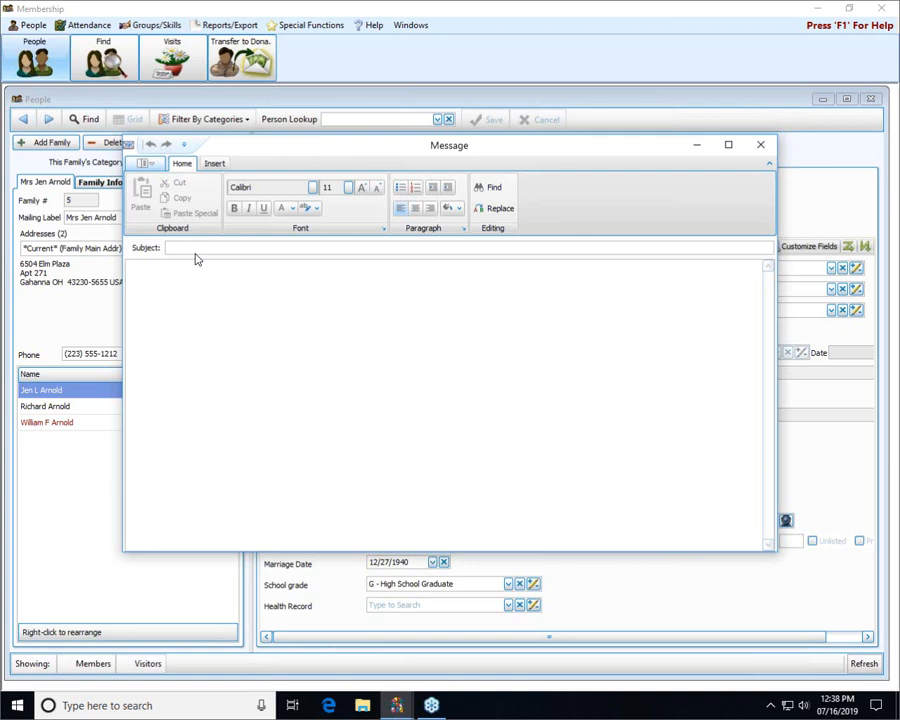
left_click(760, 148)
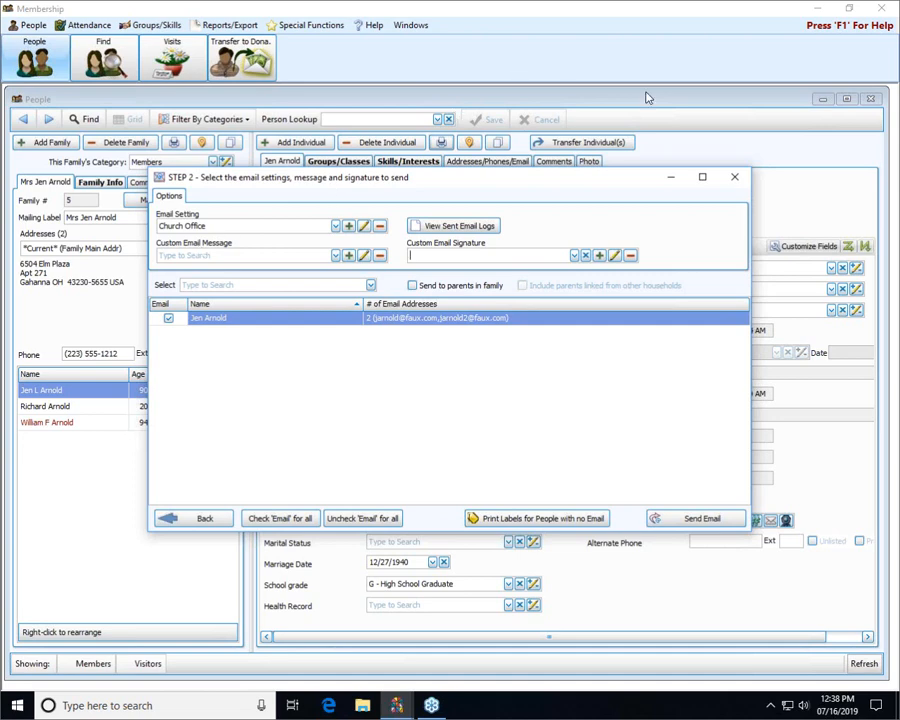
- Close the individual email setup and the People window, and start a new group email from the Membership reports
left_click(735, 180)
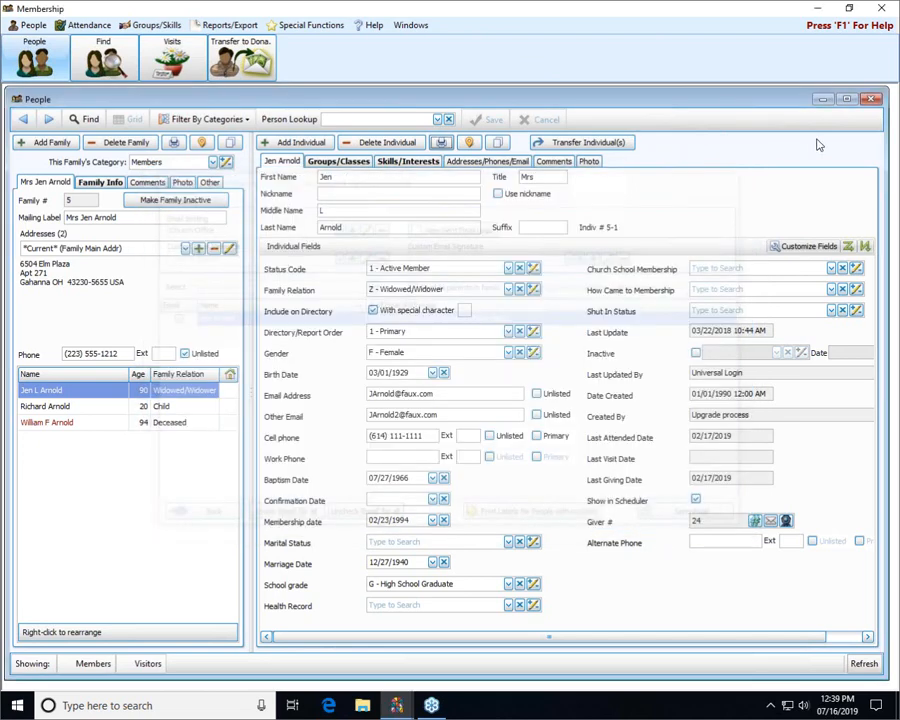
left_click(874, 100)
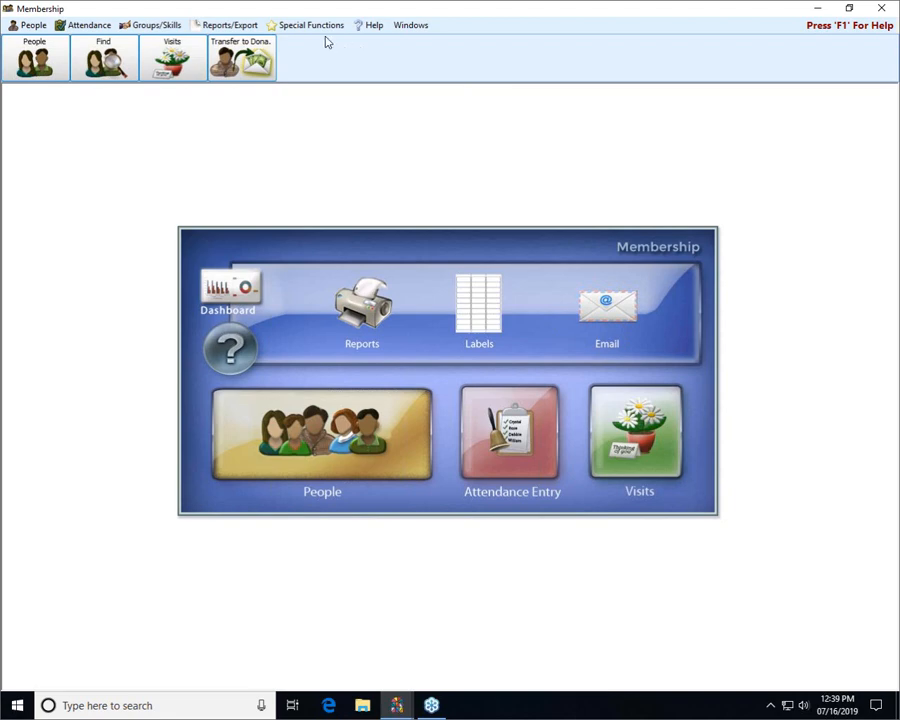
left_click(232, 26)
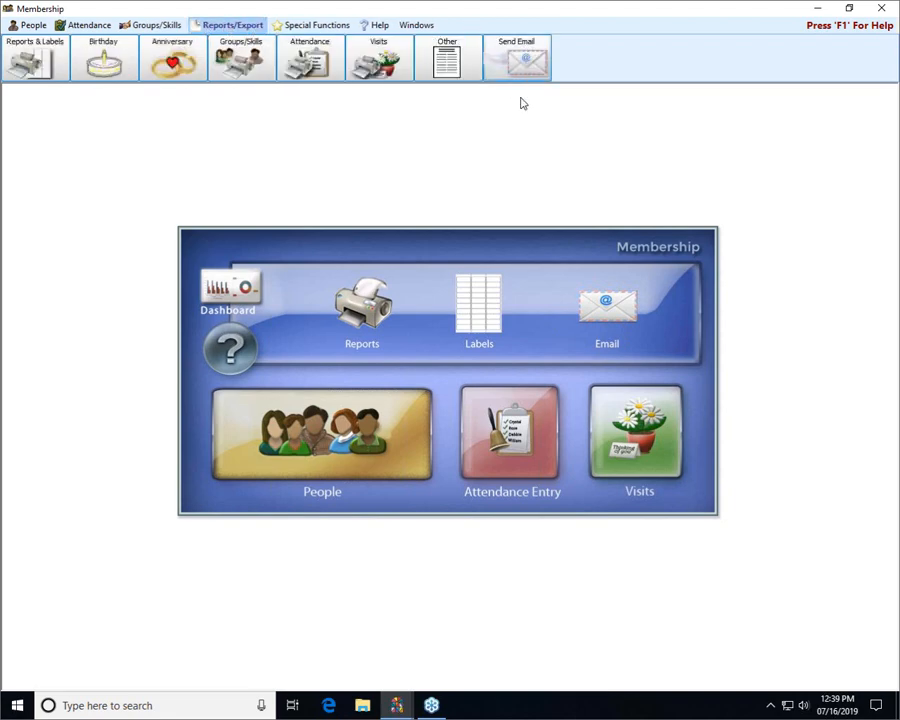
left_click(520, 57)
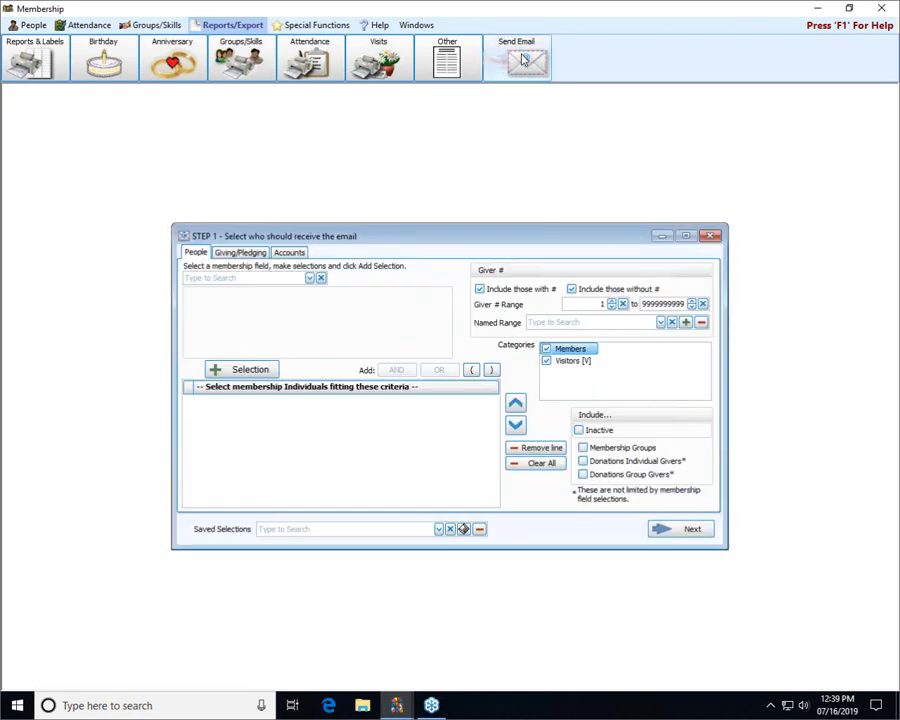
- Select recipients currently in the Groups/Classes entry "04 - Parents for SS Classes" and continue to the email settings
left_click(310, 279)
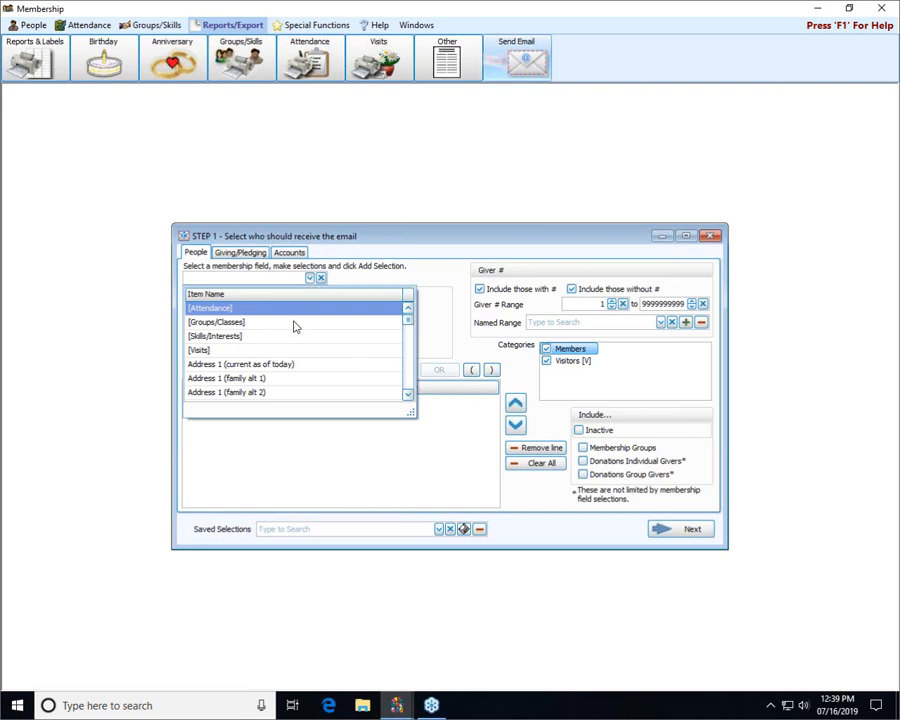
left_click(295, 323)
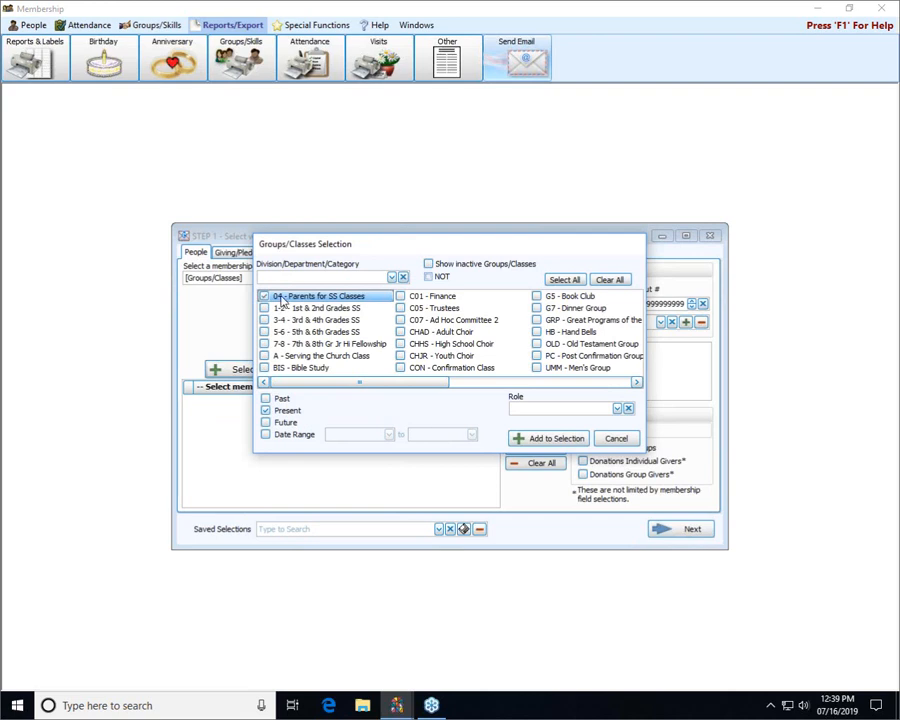
left_click(548, 439)
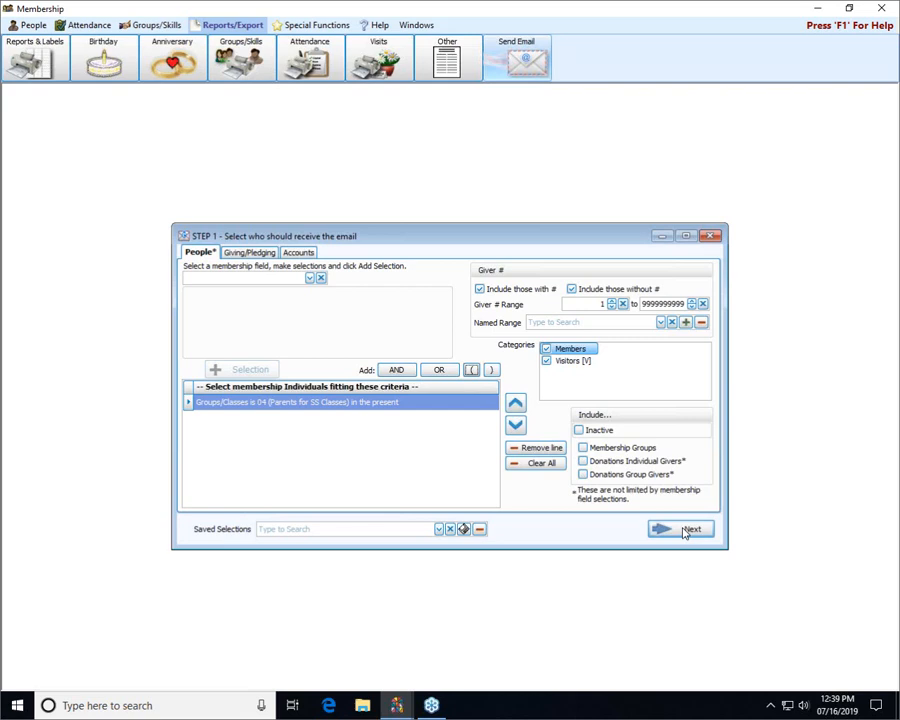
left_click(684, 530)
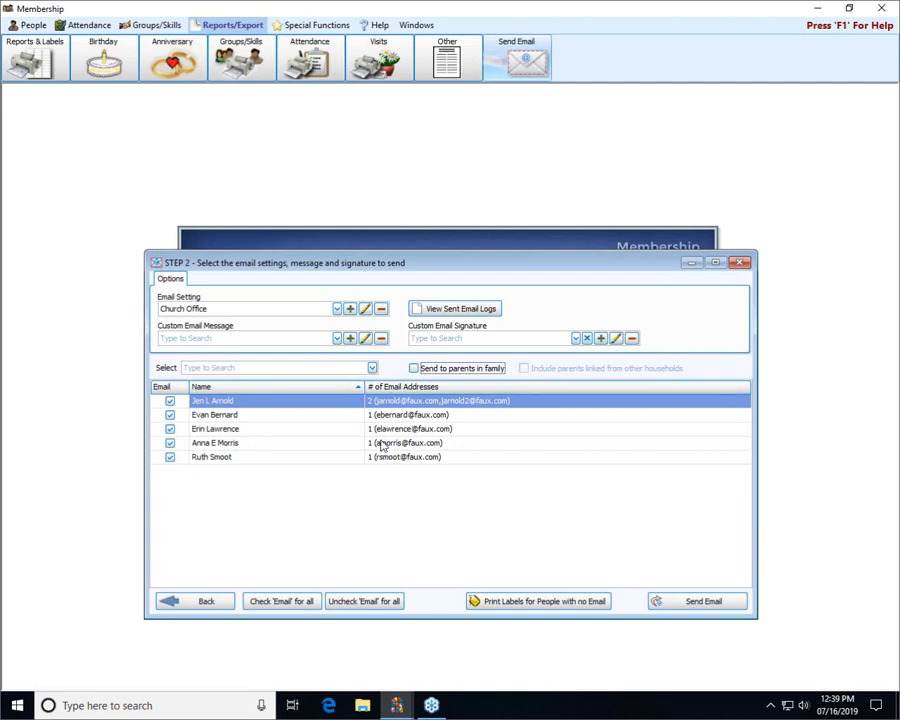
- Keep the Church Office email setting and choose the saved Welcome message as the custom email message
left_click(337, 309)
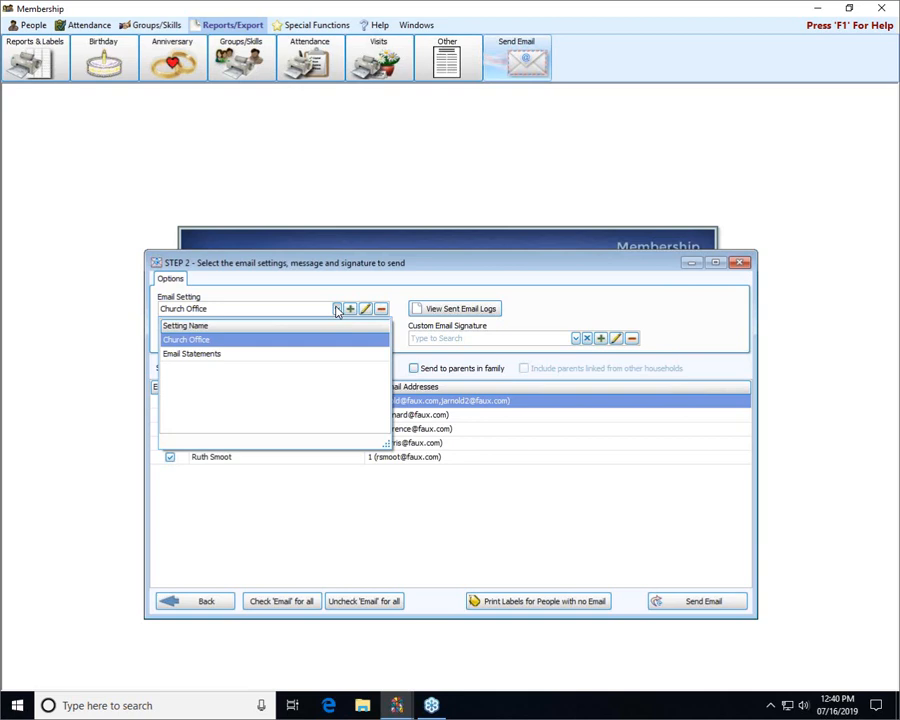
left_click(337, 309)
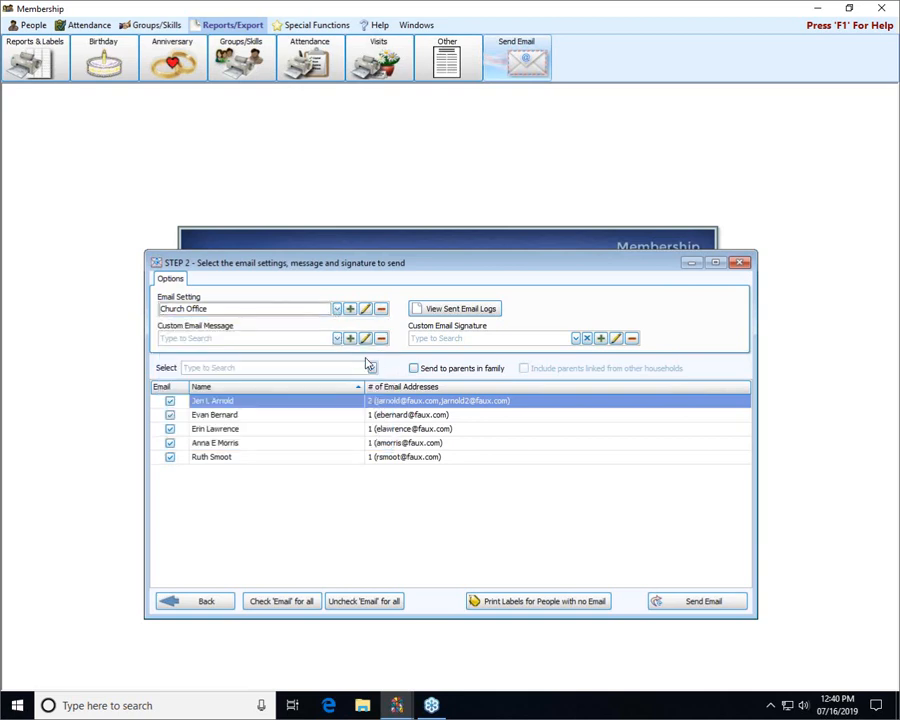
left_click(338, 338)
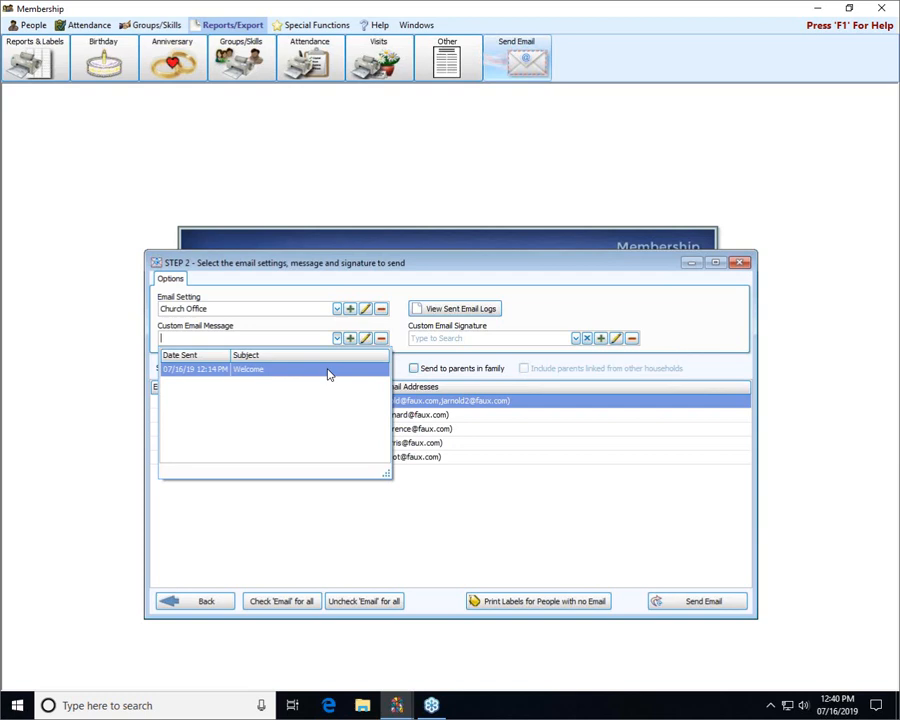
left_click(248, 374)
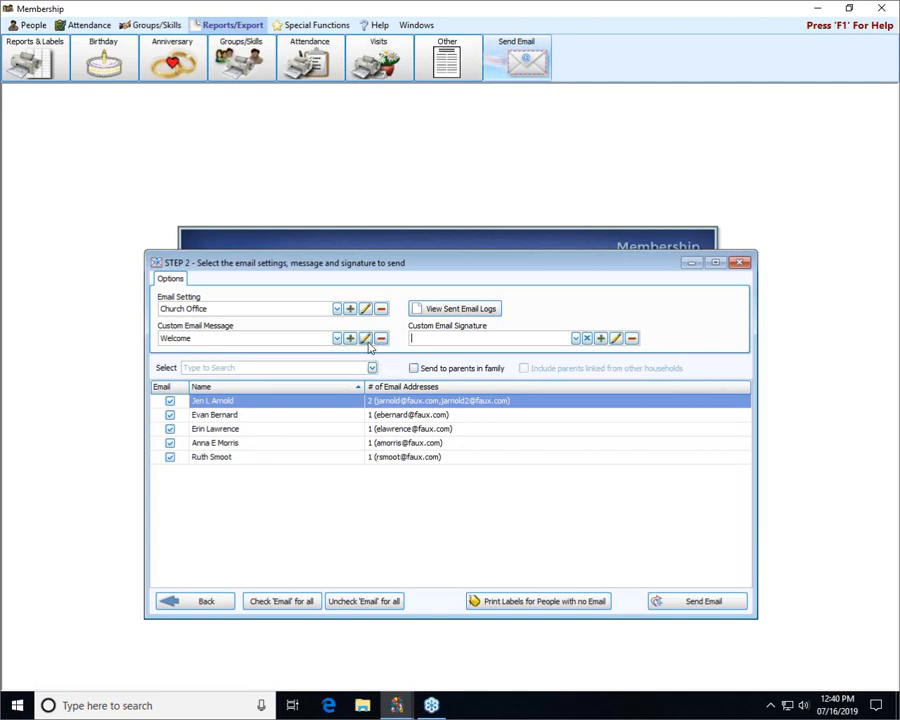
- Review the text of the Welcome message and close it without saving
left_click(366, 340)
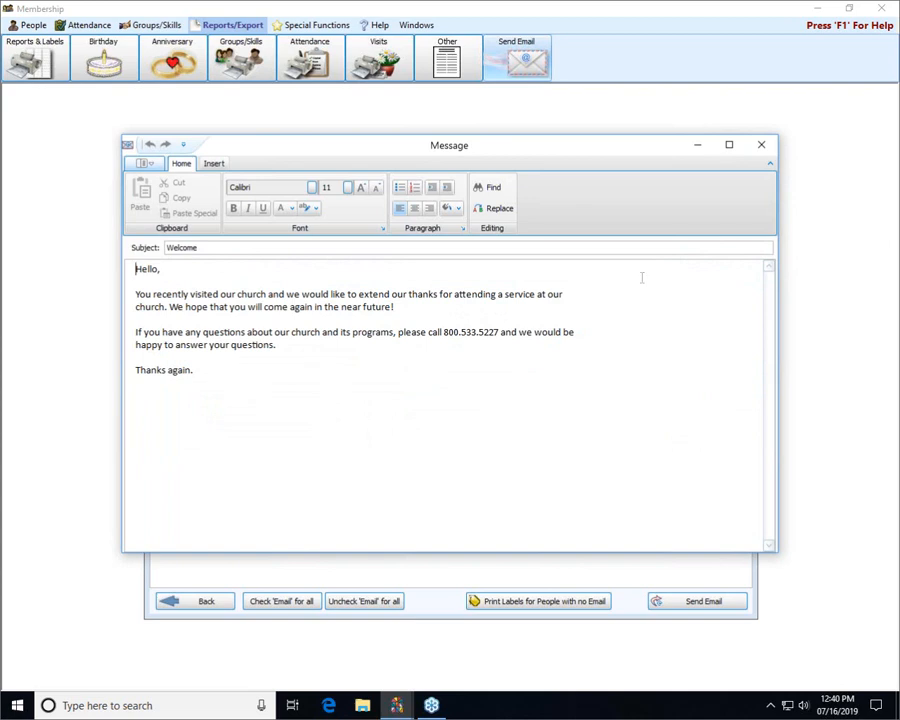
left_click(762, 147)
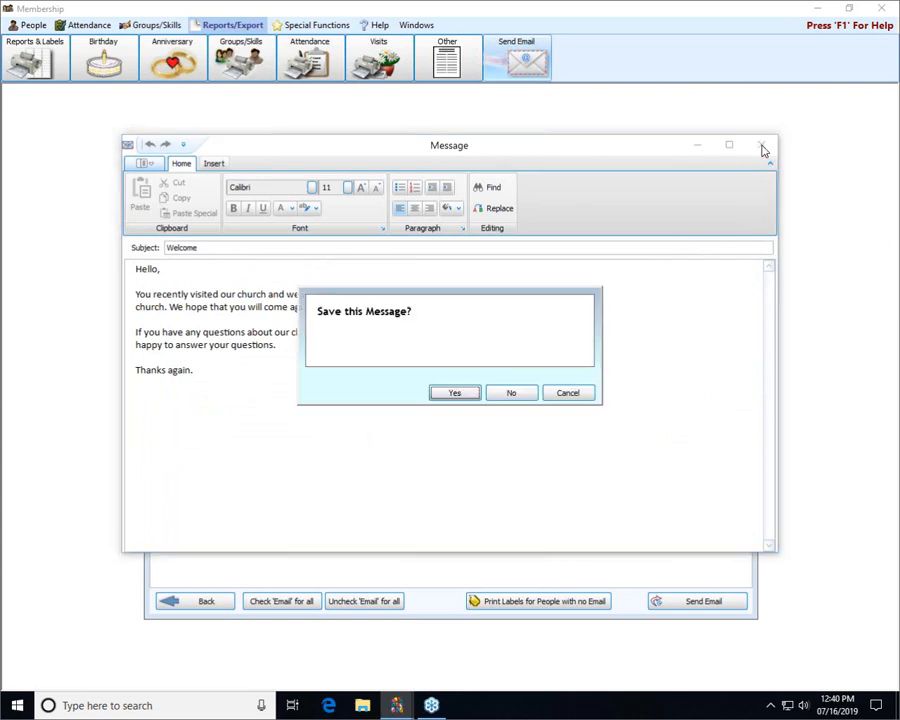
left_click(514, 394)
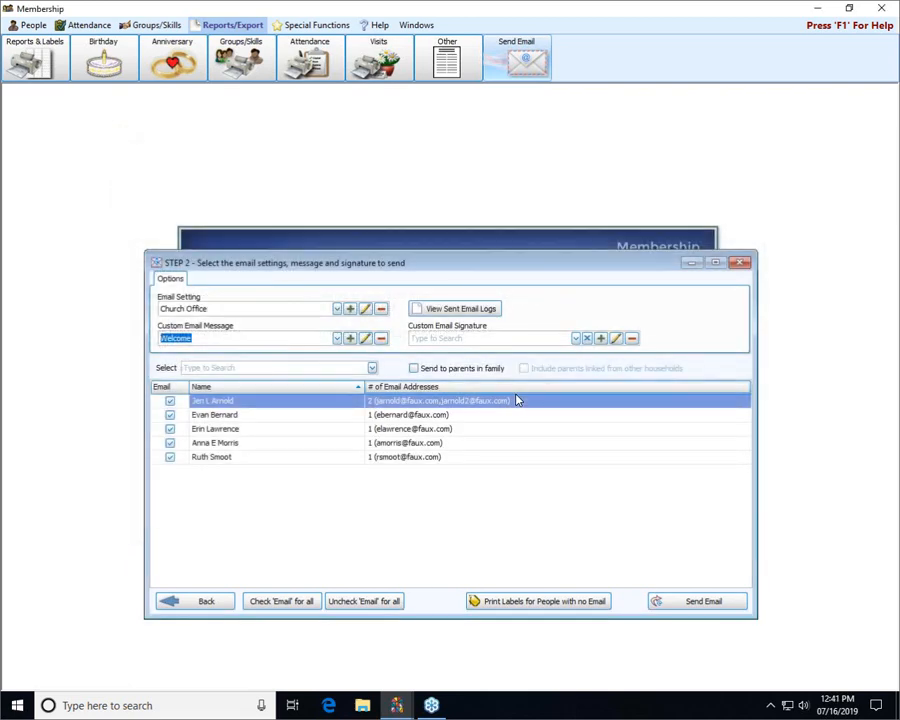
- Send the Welcome email to all five checked recipients and open the mailing results
left_click(705, 602)
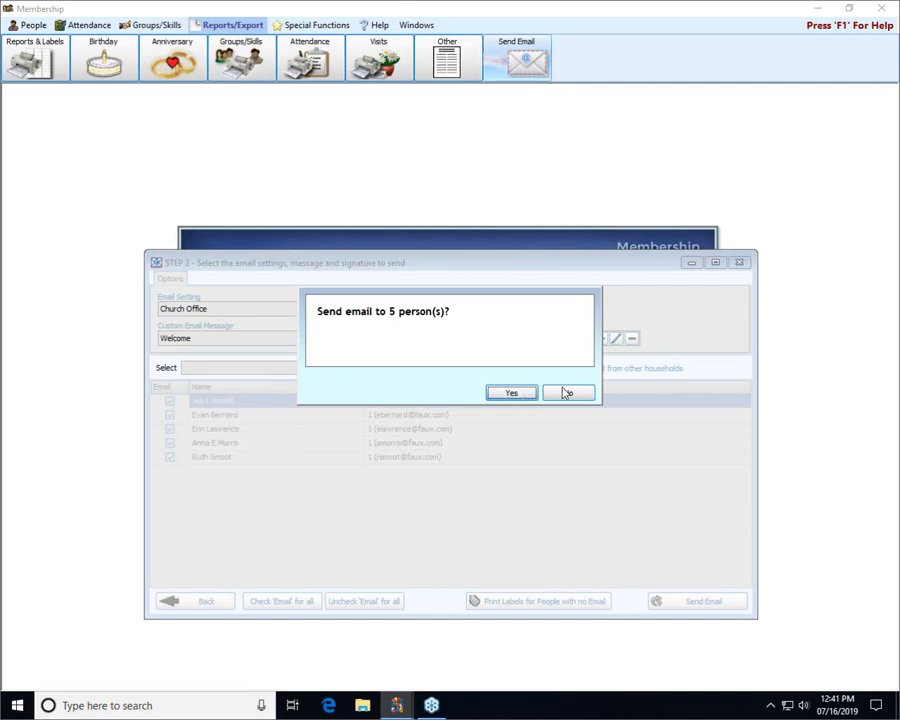
left_click(511, 393)
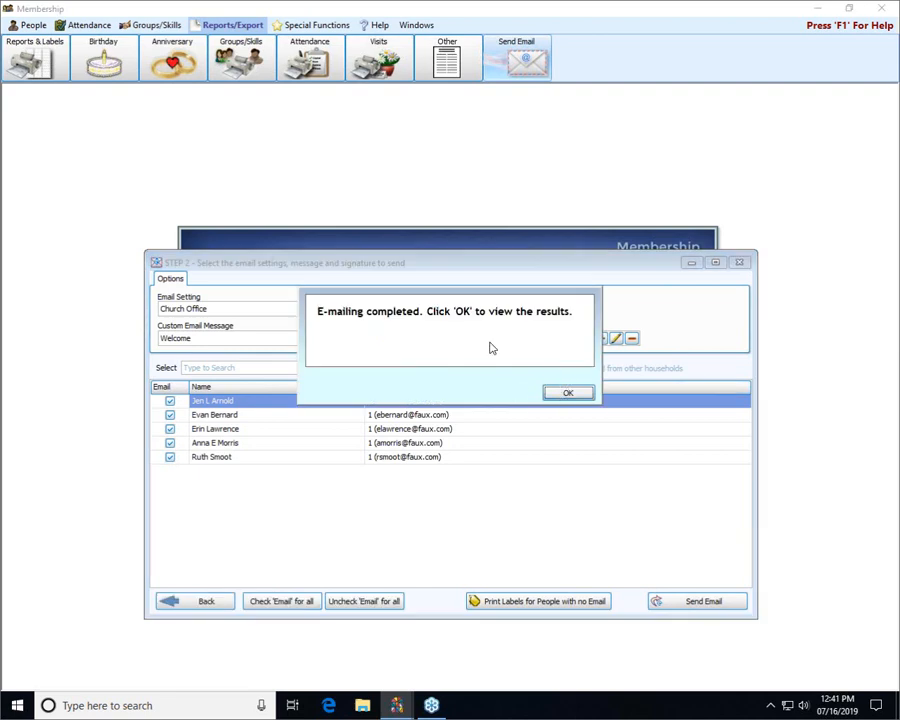
left_click(577, 394)
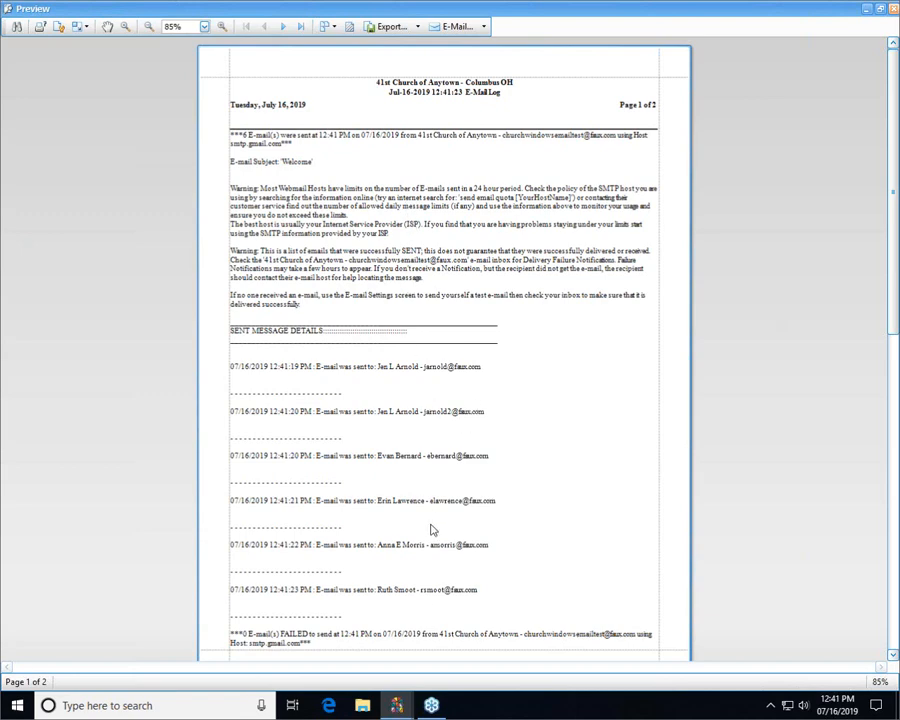
- Examine the sent and failed message details across both pages of the e-mail log, and close the preview
scroll(432, 530, "down", 10)
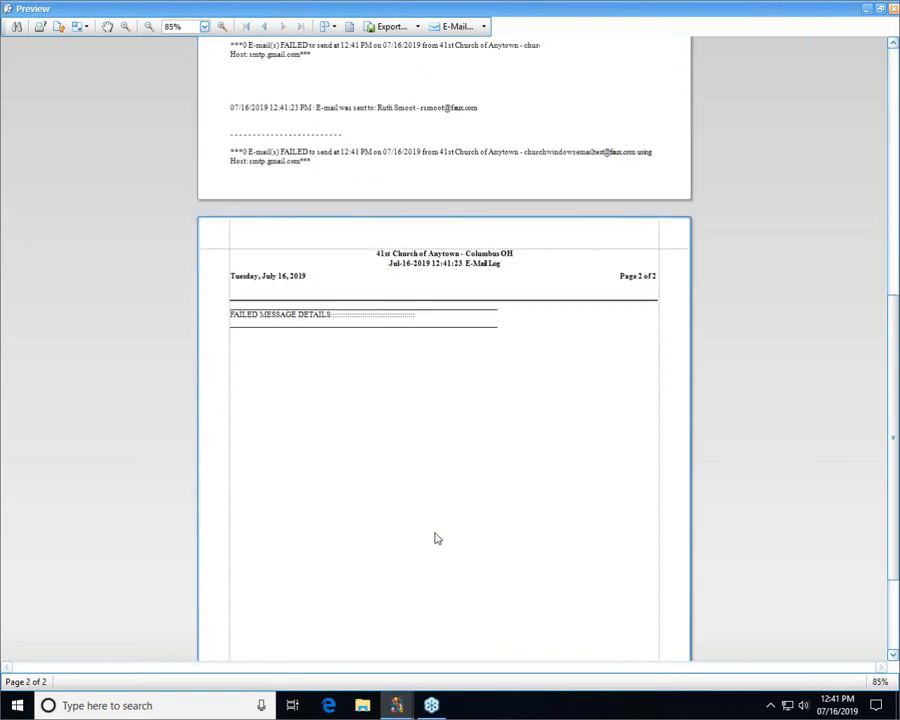
scroll(434, 534, "up", 1)
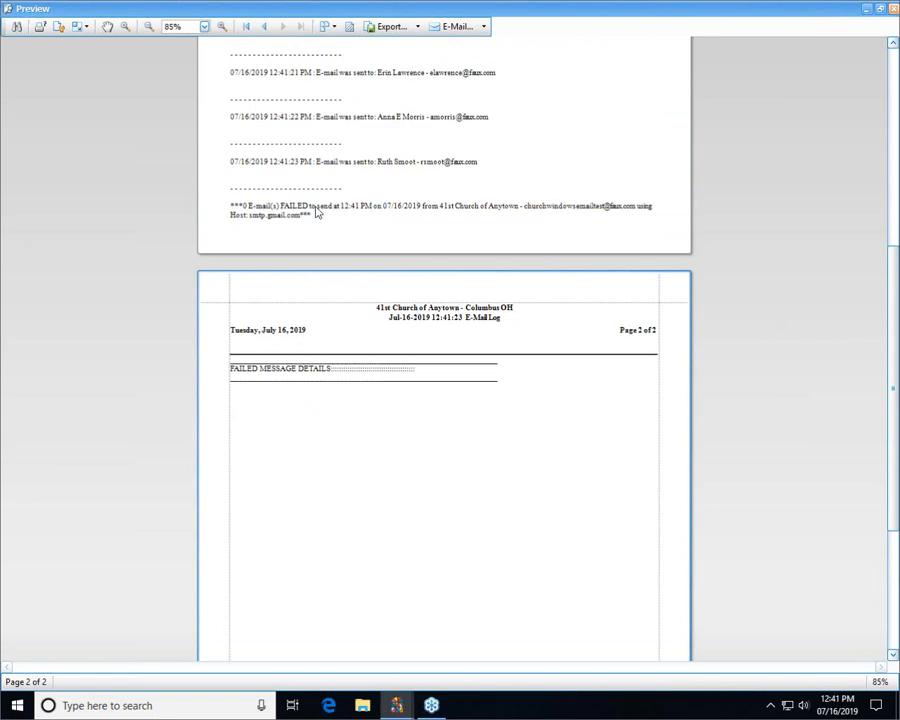
left_click(893, 8)
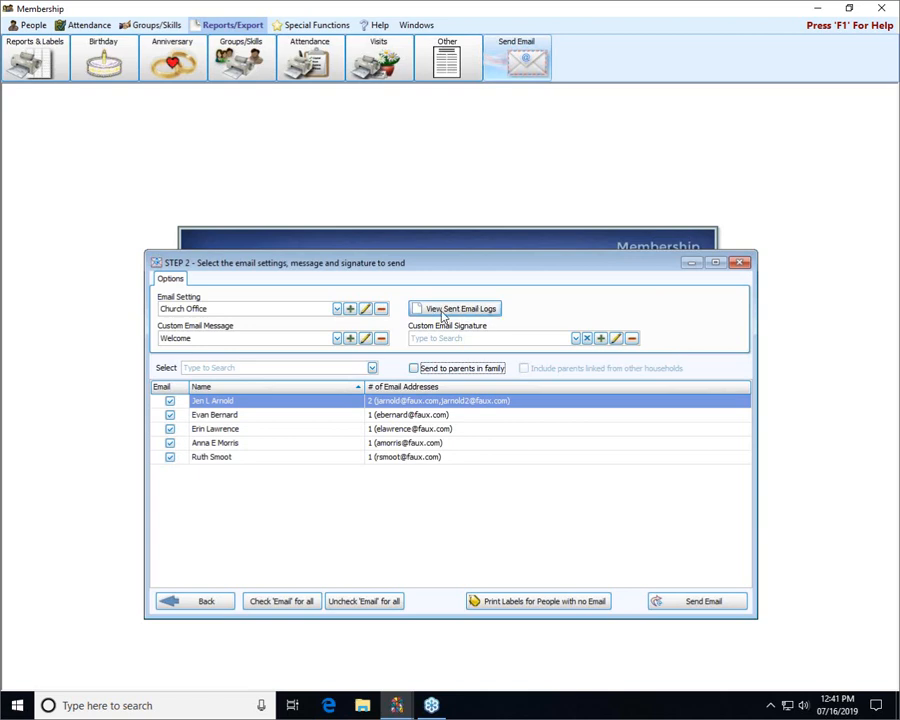
- View the sent email logs, open the Jul-16-2019 12.10.06 log, and close the log viewer
left_click(474, 314)
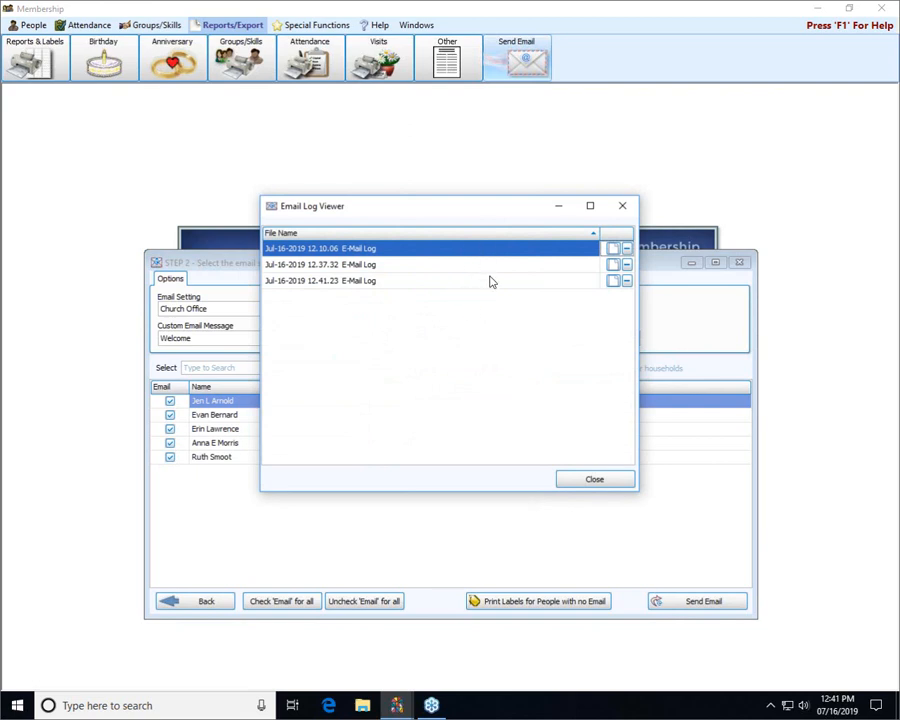
left_click(614, 252)
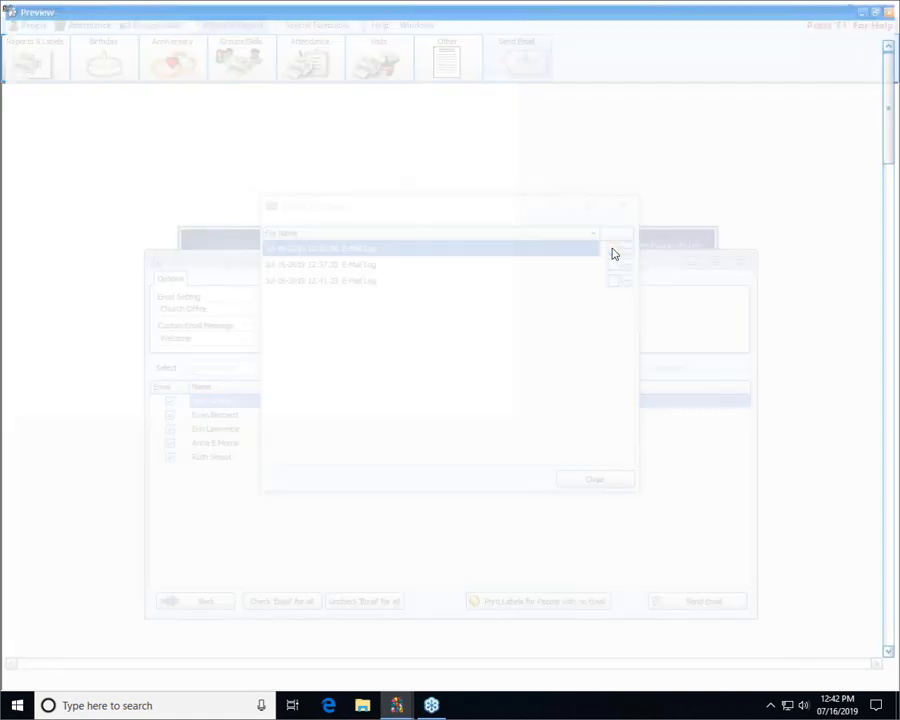
left_click(893, 9)
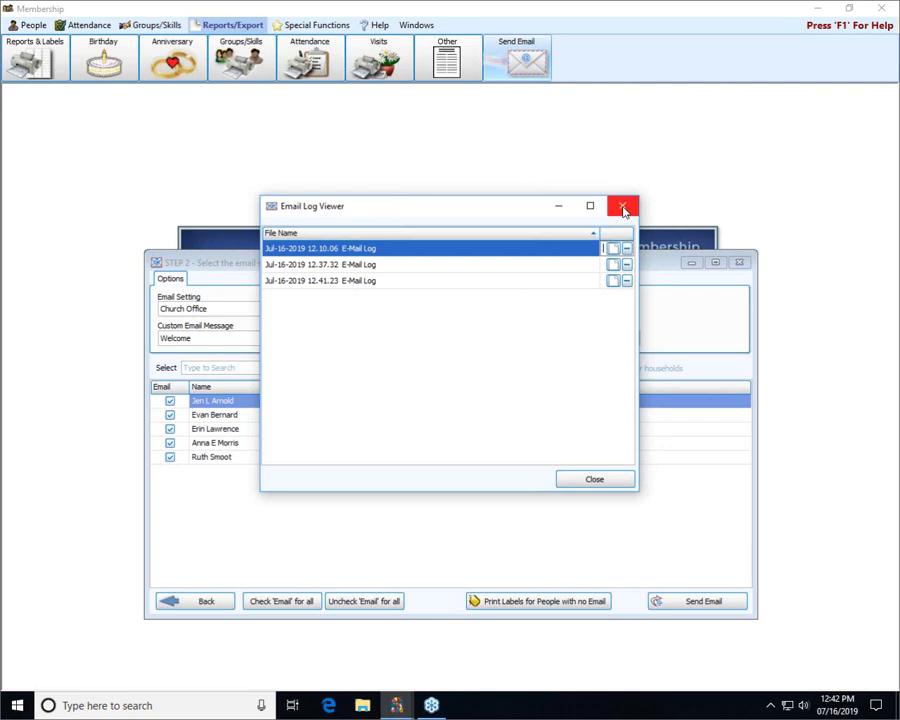
left_click(623, 207)
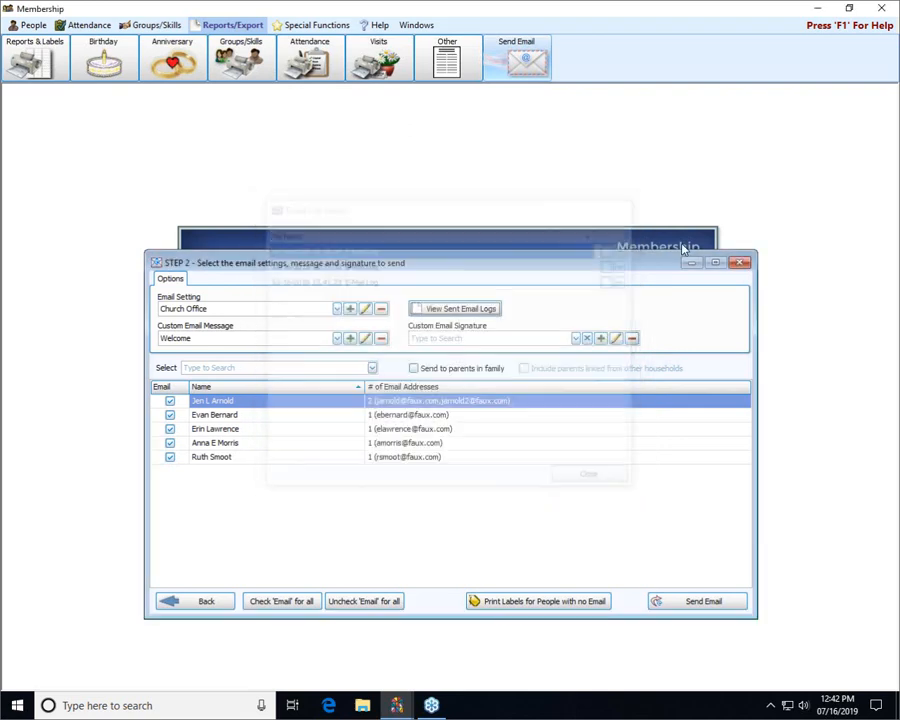
- Close the mailing window and Membership, switch to Donations, and start a new email to givers
left_click(737, 263)
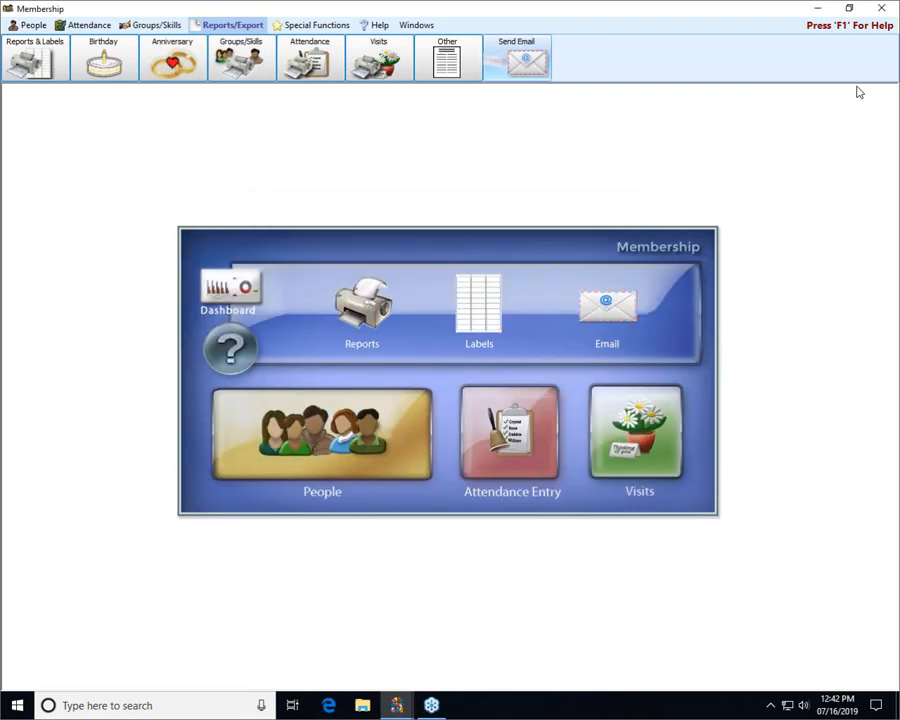
left_click(879, 10)
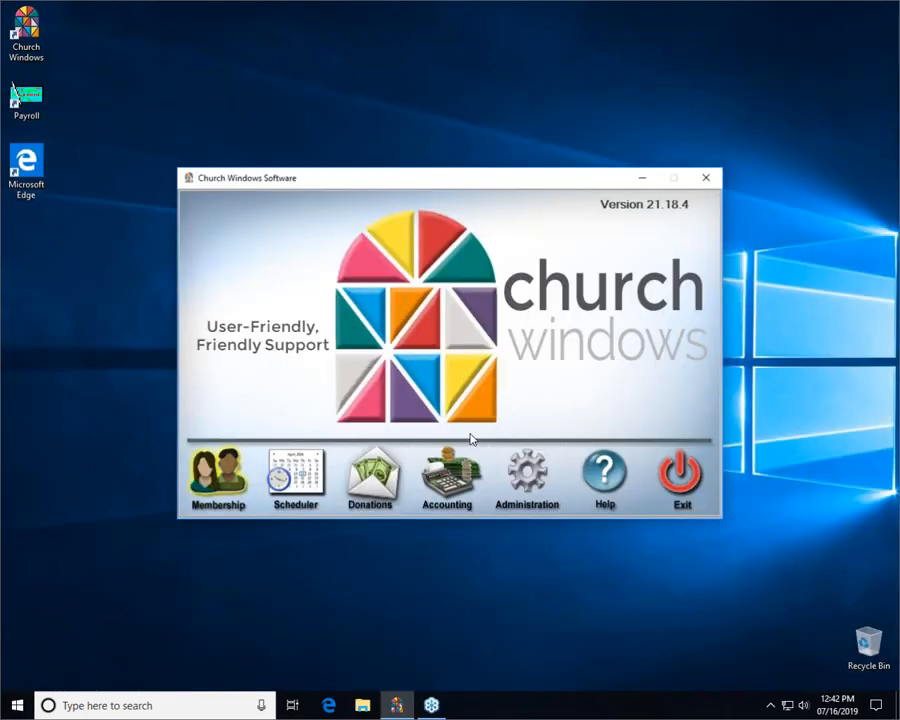
left_click(405, 467)
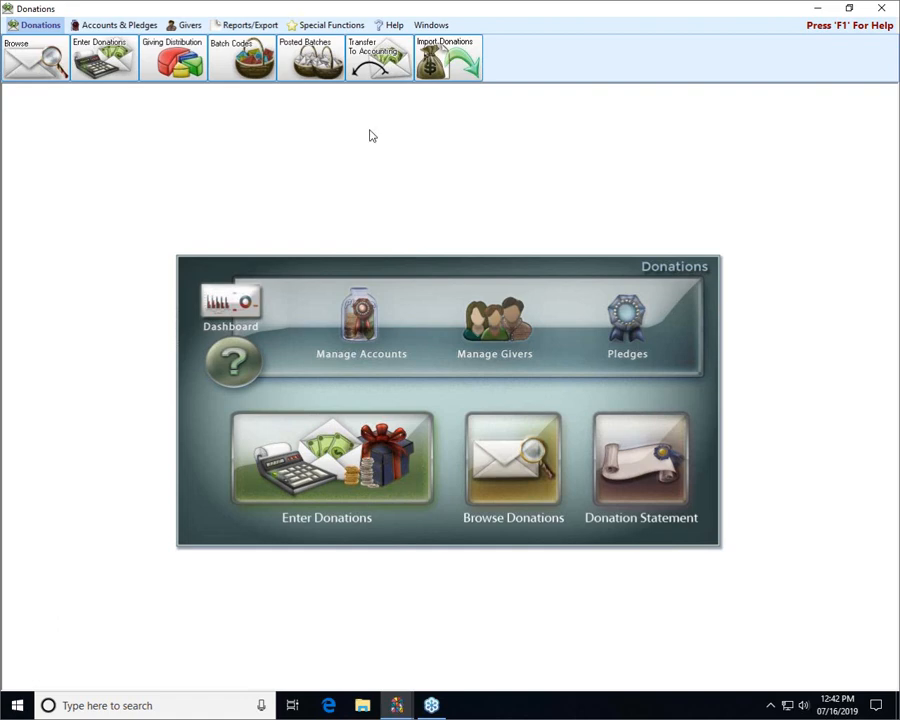
left_click(259, 25)
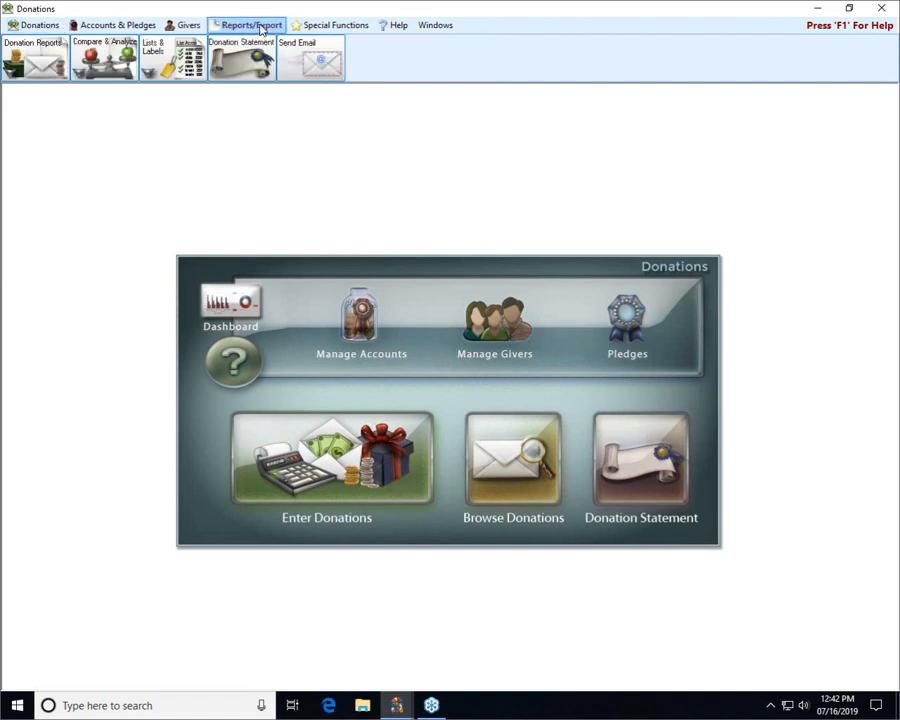
left_click(304, 60)
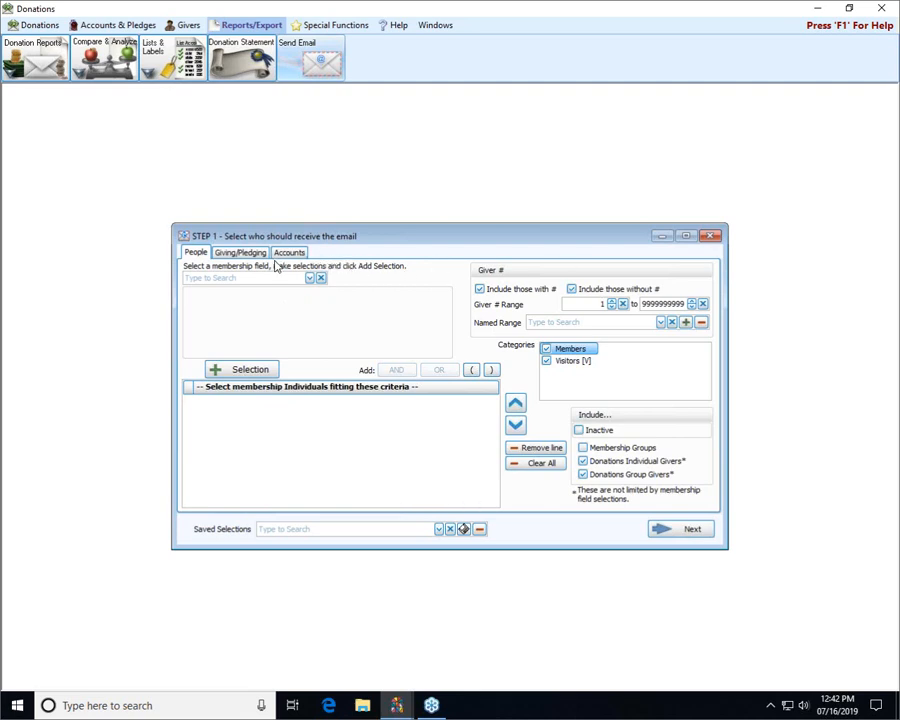
left_click(309, 280)
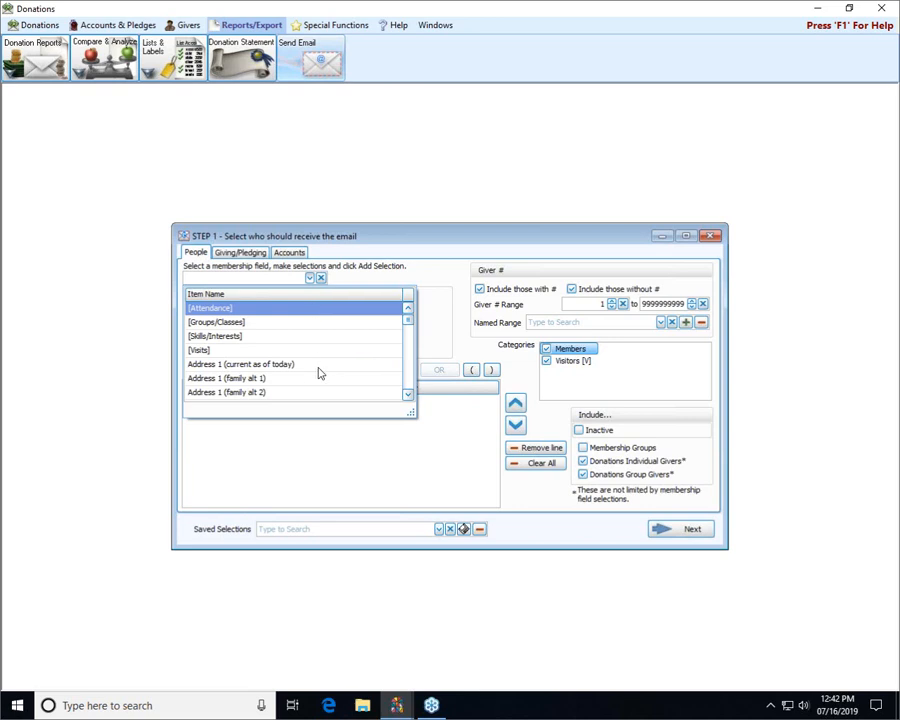
scroll(317, 372, "down", 4)
scroll(318, 340, "down", 1)
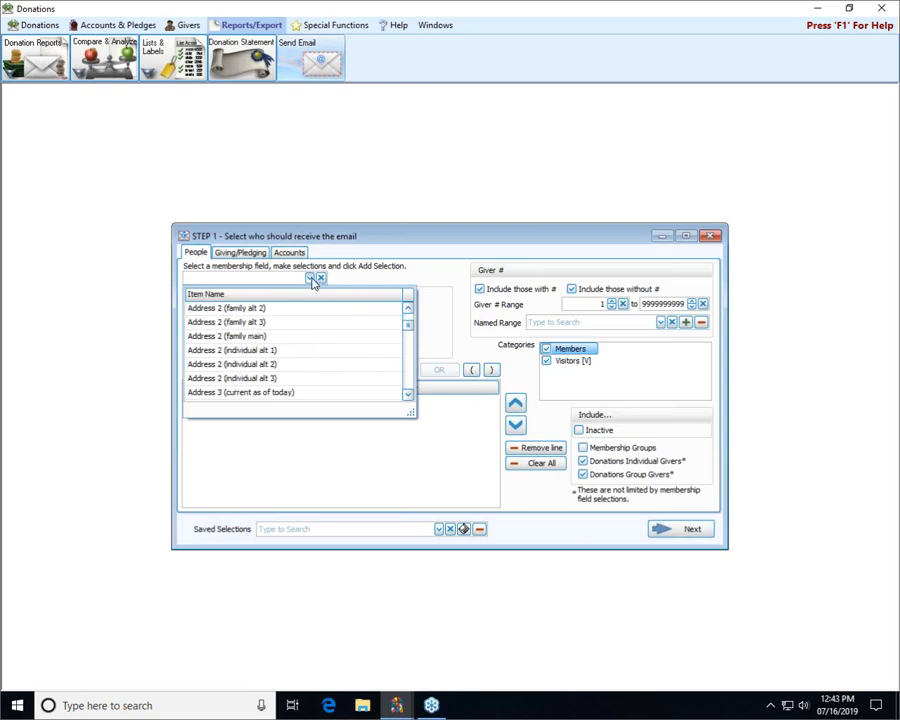
left_click(311, 280)
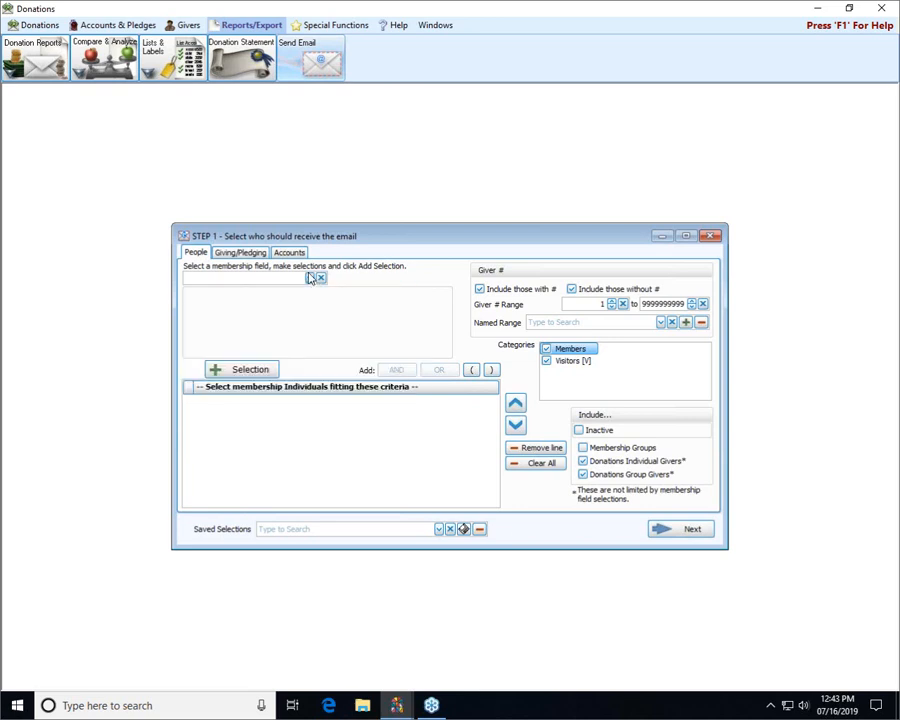
- Limit the recipients to only those who gave, with the date range ending 01/31/2019, and continue to the email options
left_click(237, 254)
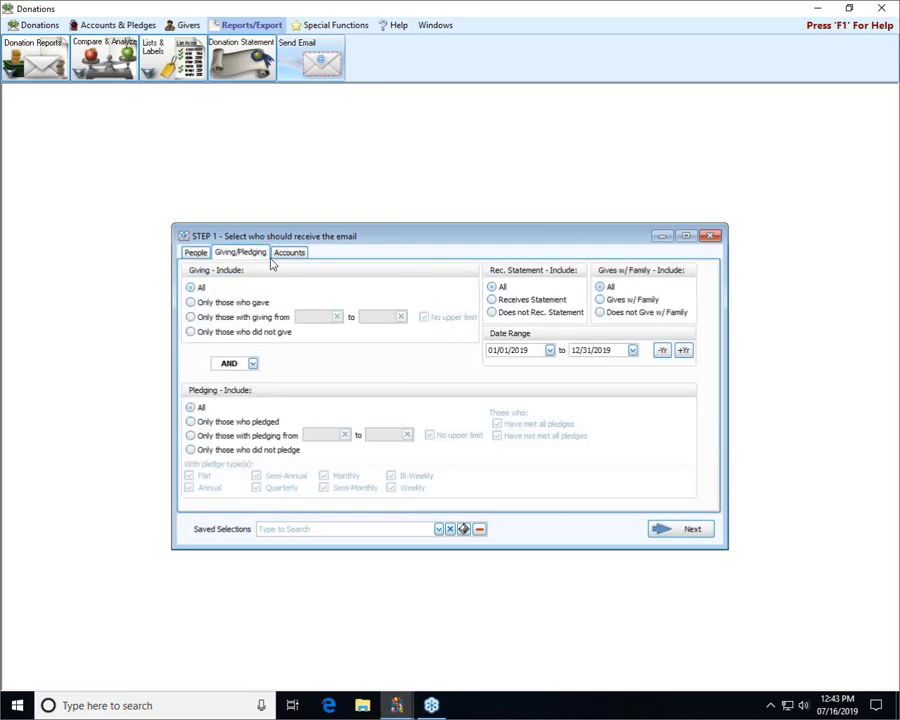
left_click(229, 304)
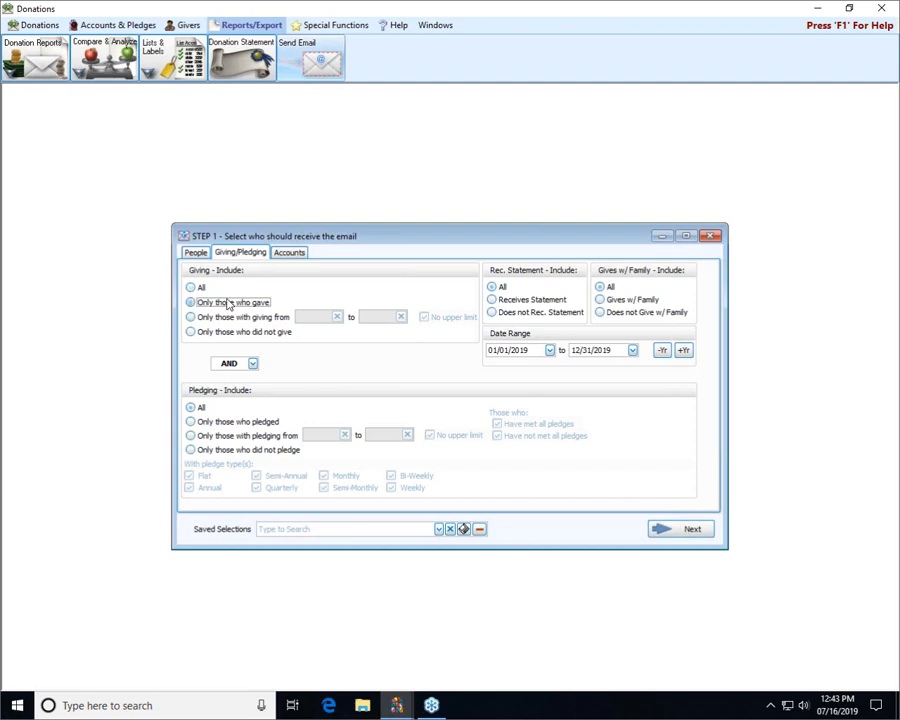
left_click(632, 351)
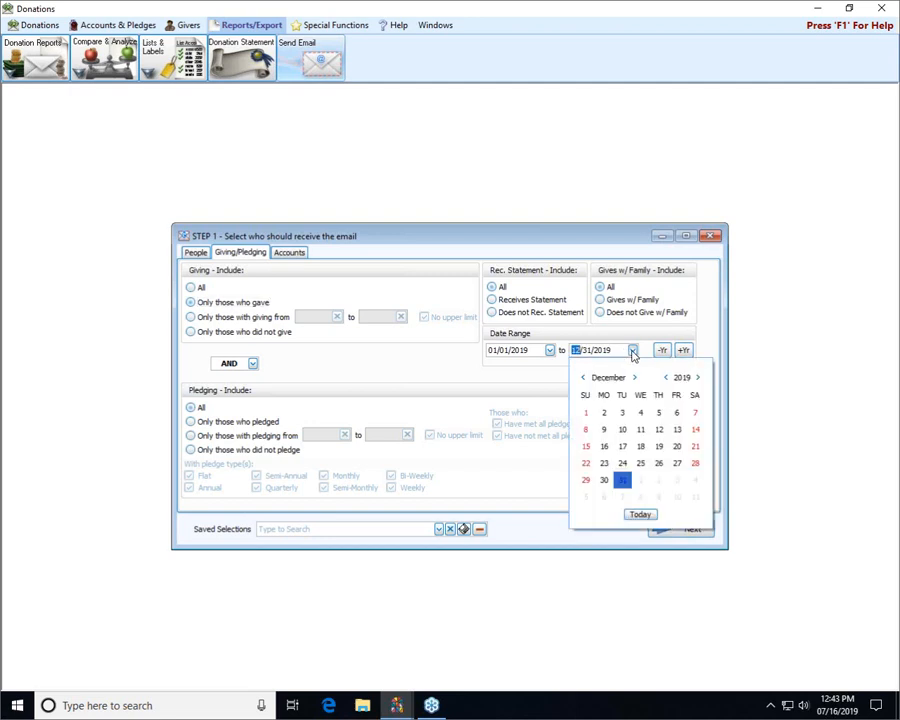
left_click(583, 378)
left_click(583, 378)
left_click(583, 378)
left_click(583, 378)
left_click(583, 378)
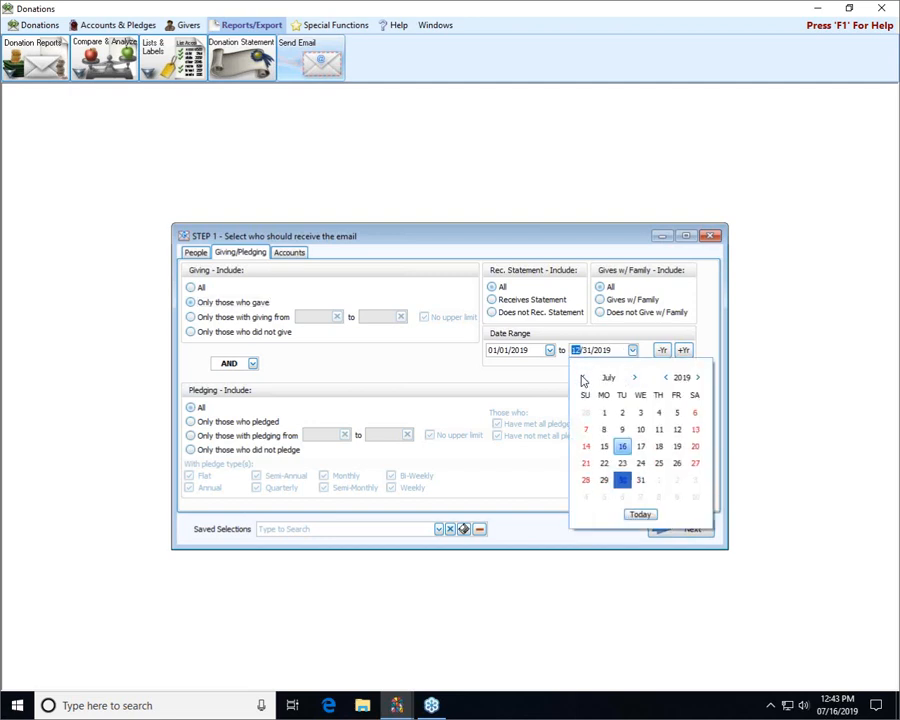
left_click(583, 378)
left_click(583, 378)
left_click(583, 378)
left_click(583, 378)
left_click(583, 378)
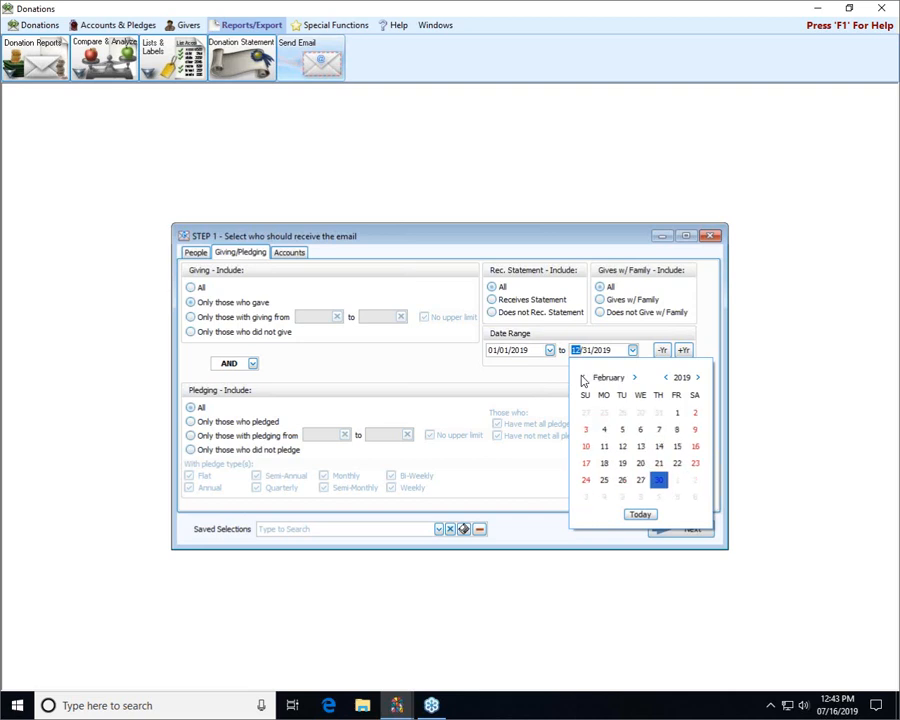
left_click(583, 378)
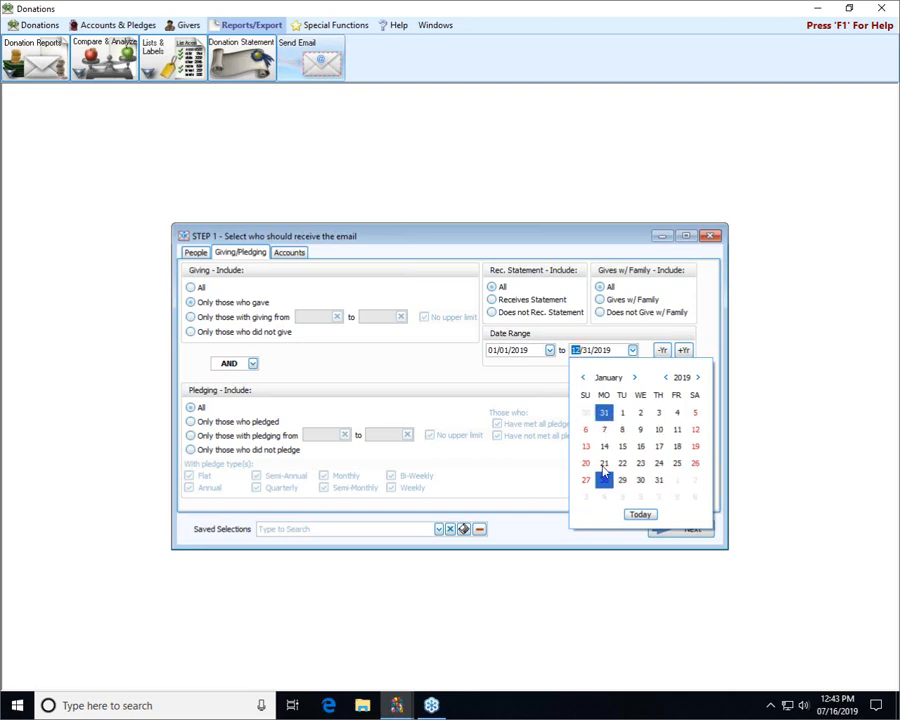
left_click(658, 480)
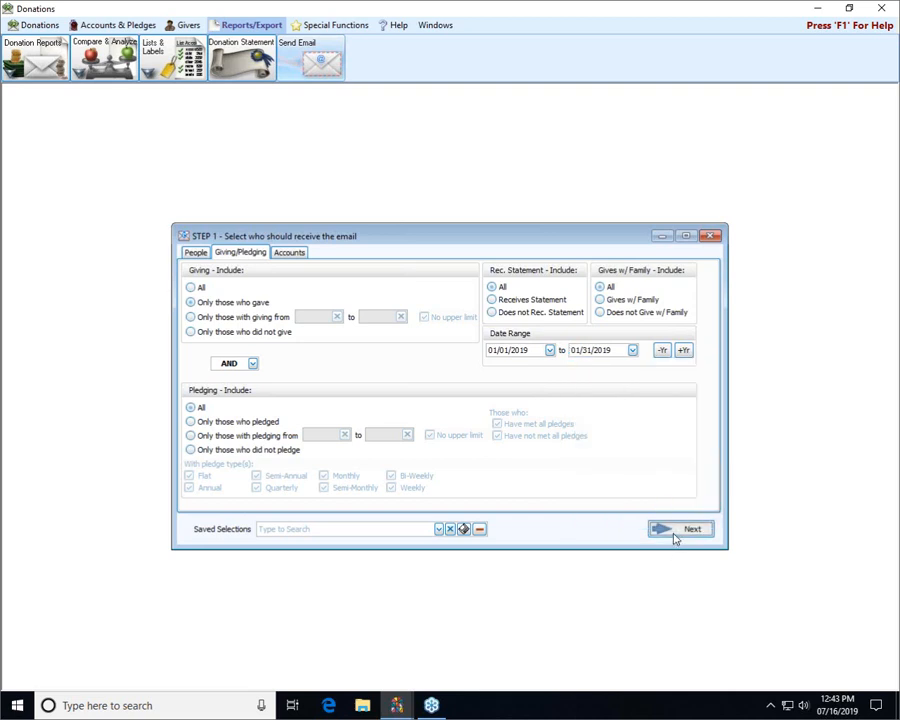
left_click(675, 532)
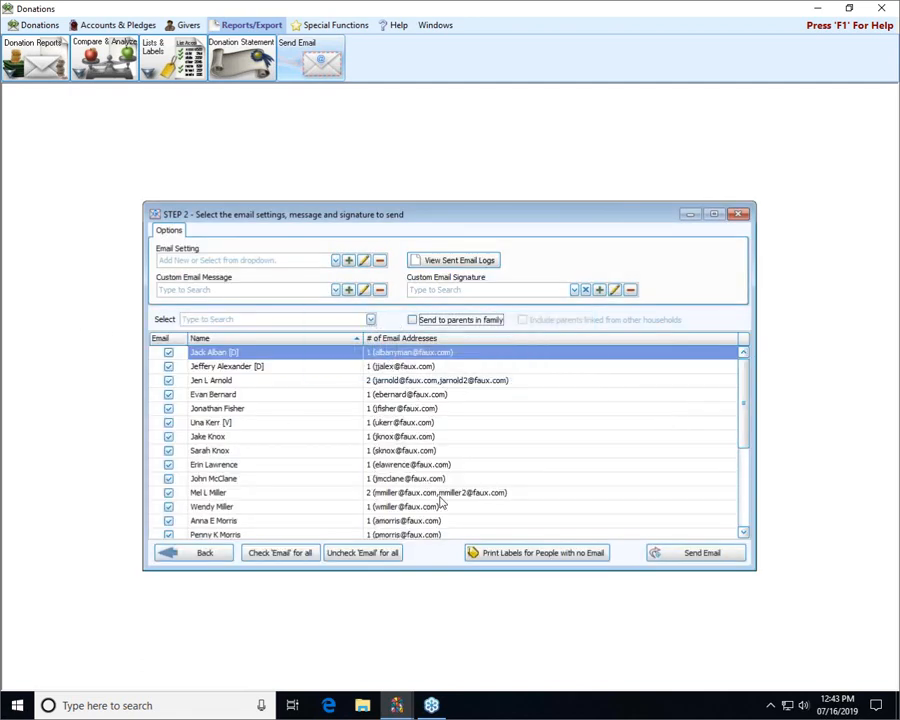
- Choose the Church Office email setting and the Welcome custom message for the givers' email
left_click(336, 261)
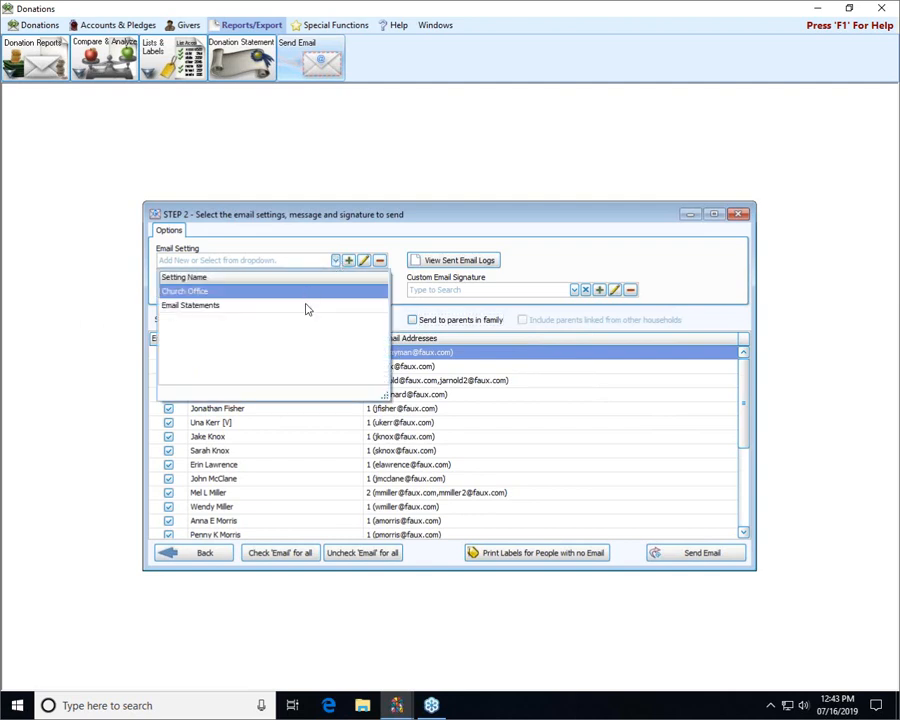
left_click(217, 292)
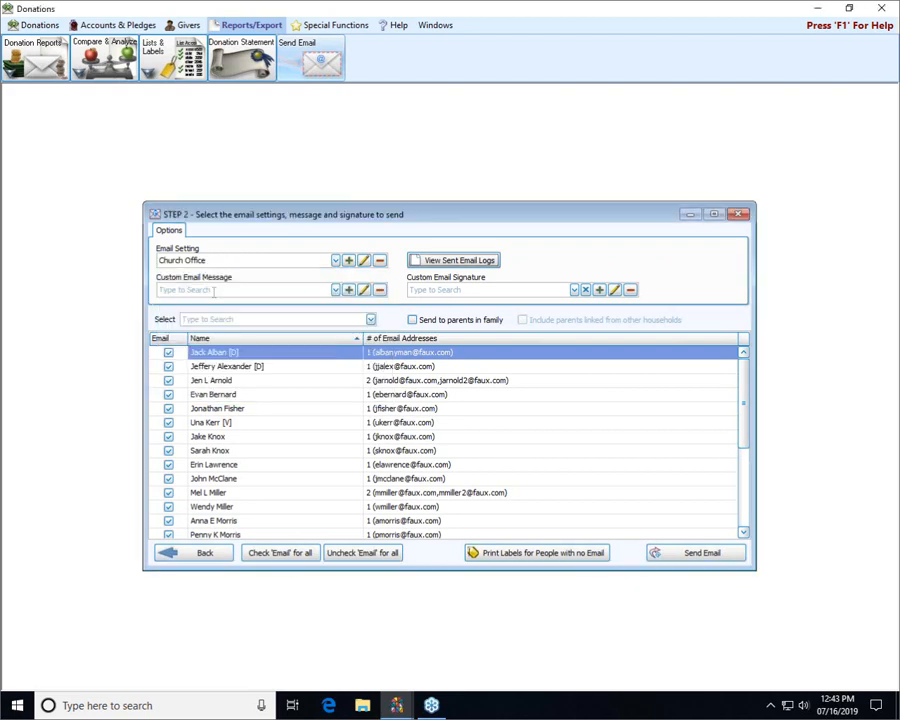
left_click(335, 289)
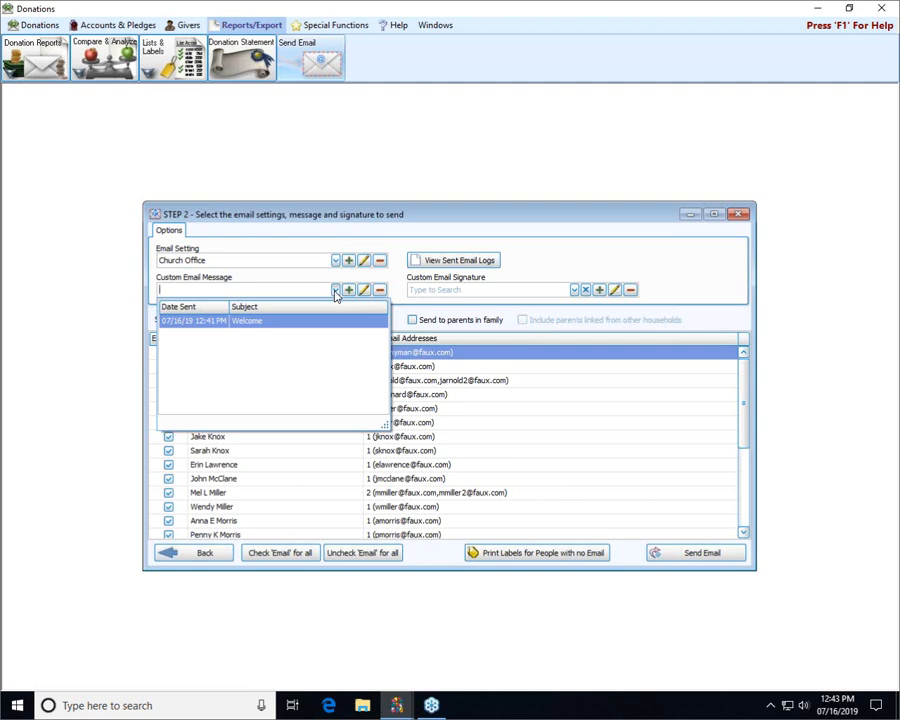
left_click(280, 322)
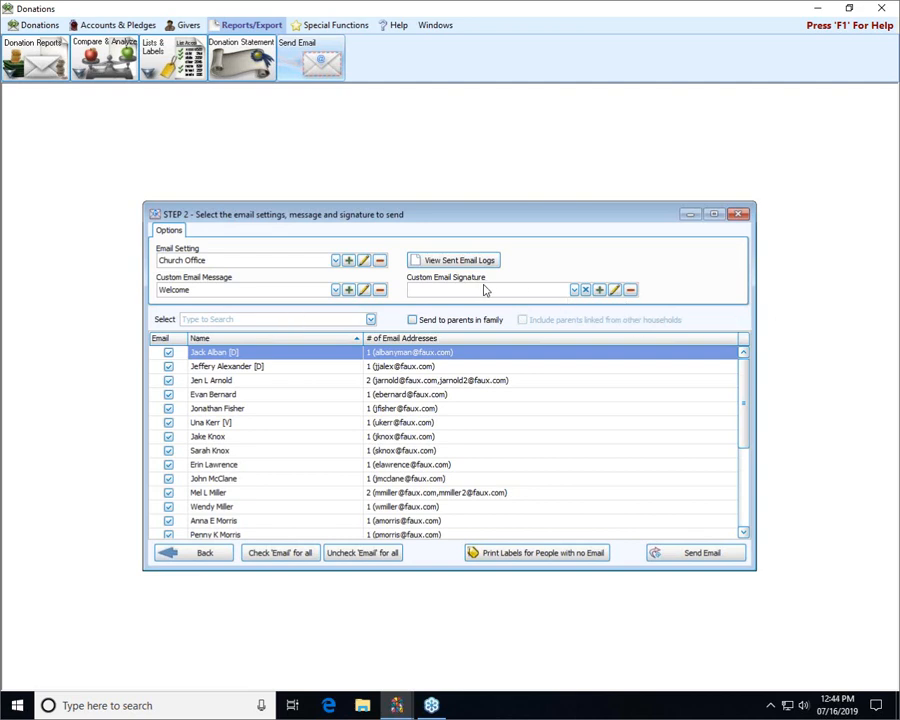
- Send the Welcome email to all checked givers, and close the resulting e-mail log and the mailing window
left_click(703, 553)
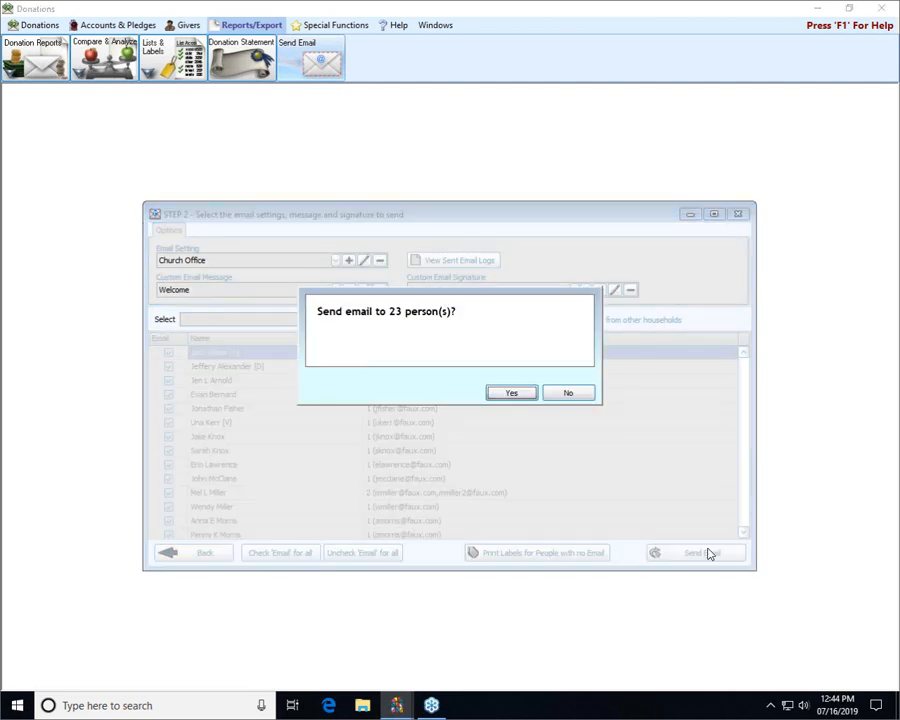
left_click(515, 393)
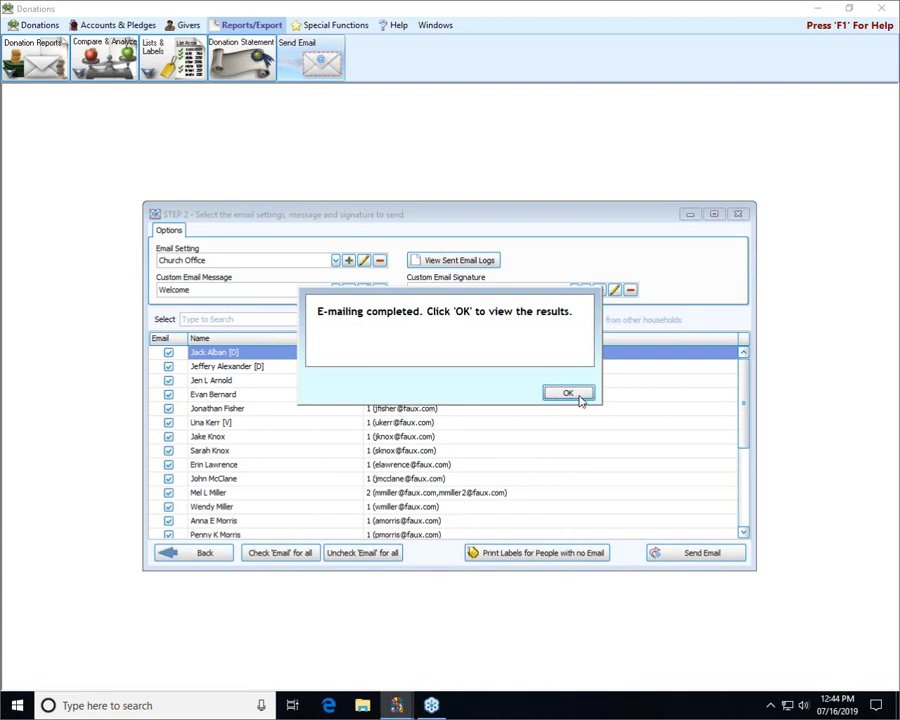
left_click(579, 396)
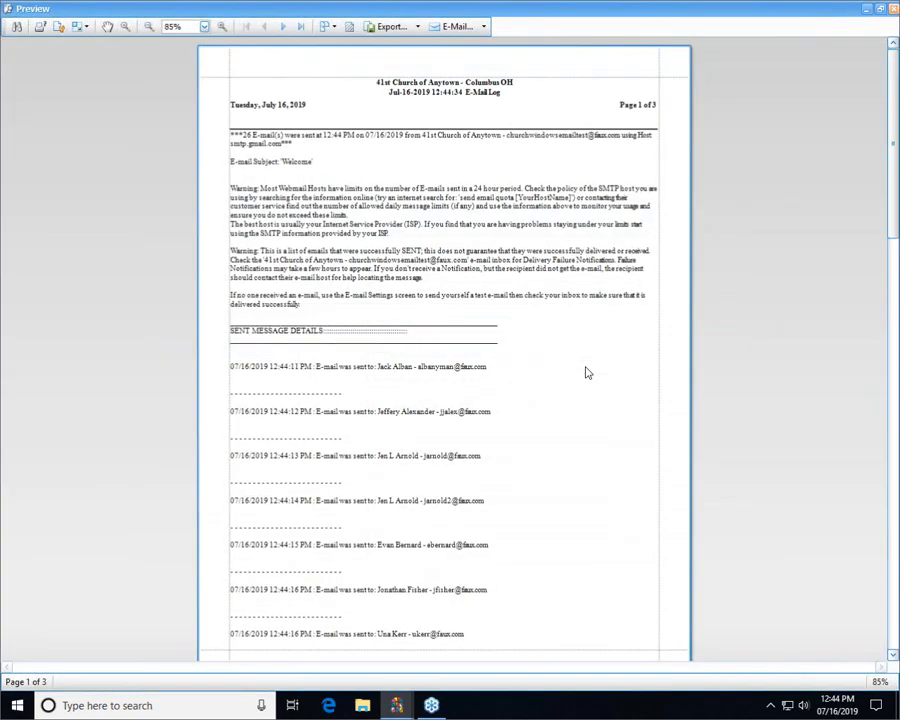
left_click(894, 9)
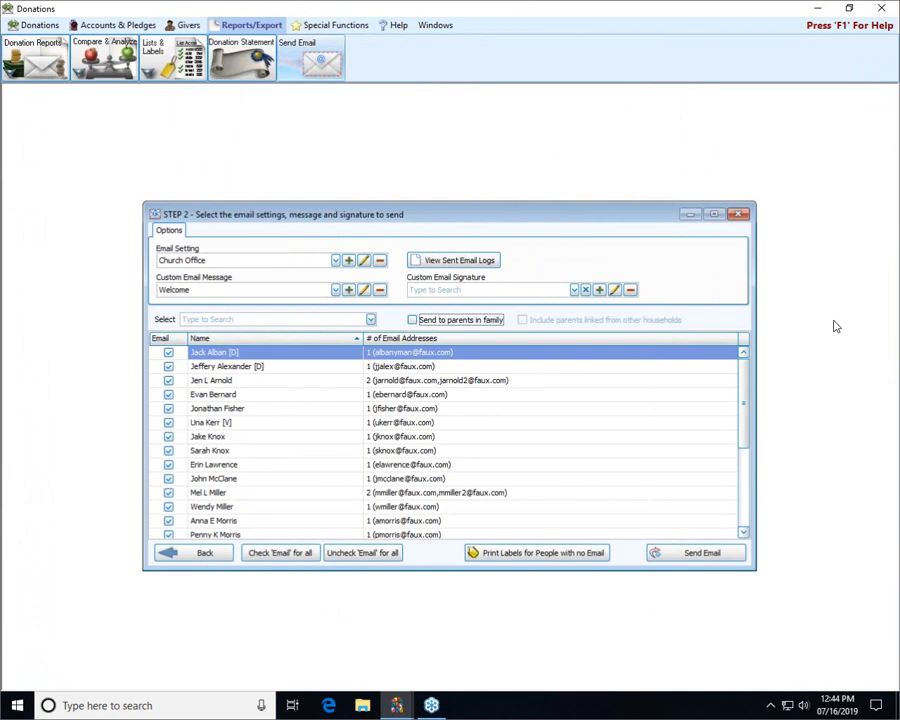
left_click(739, 215)
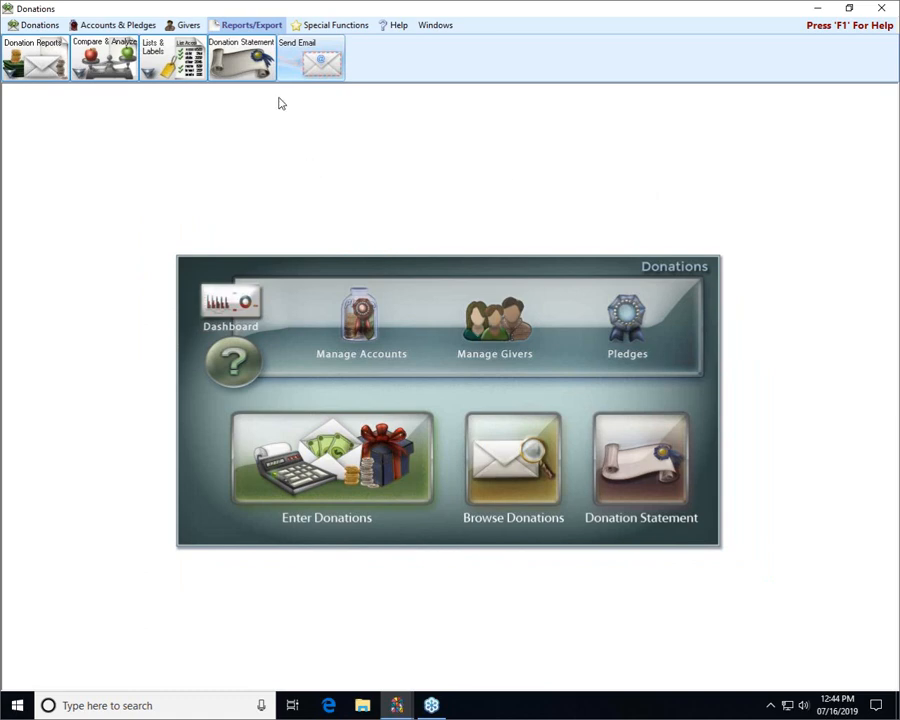
- Open the Giving Summary report and set its Date Occurred range to start on 01/01/2019
left_click(47, 56)
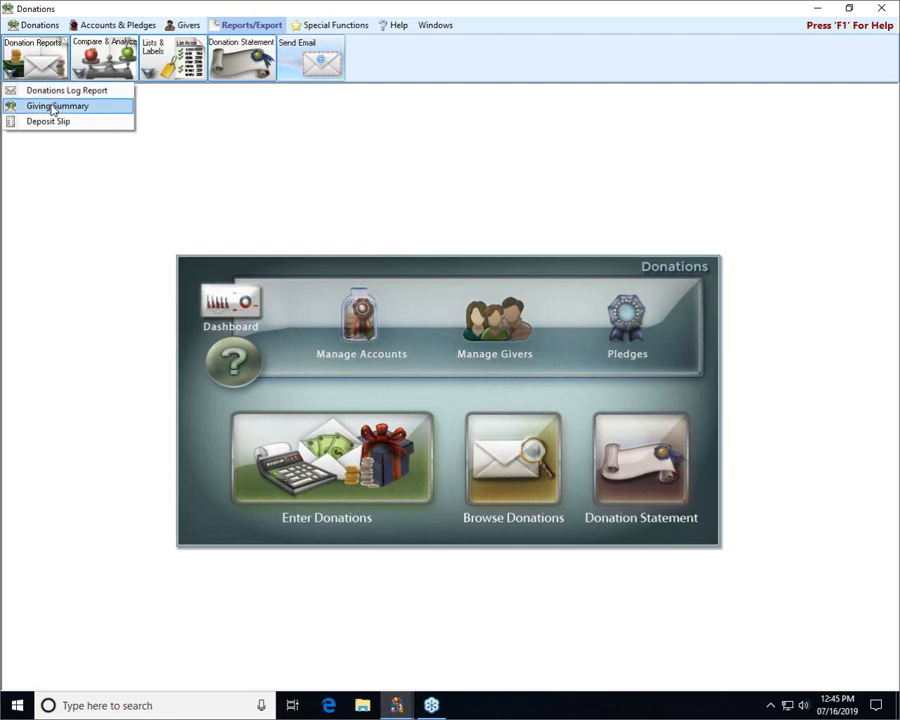
left_click(53, 107)
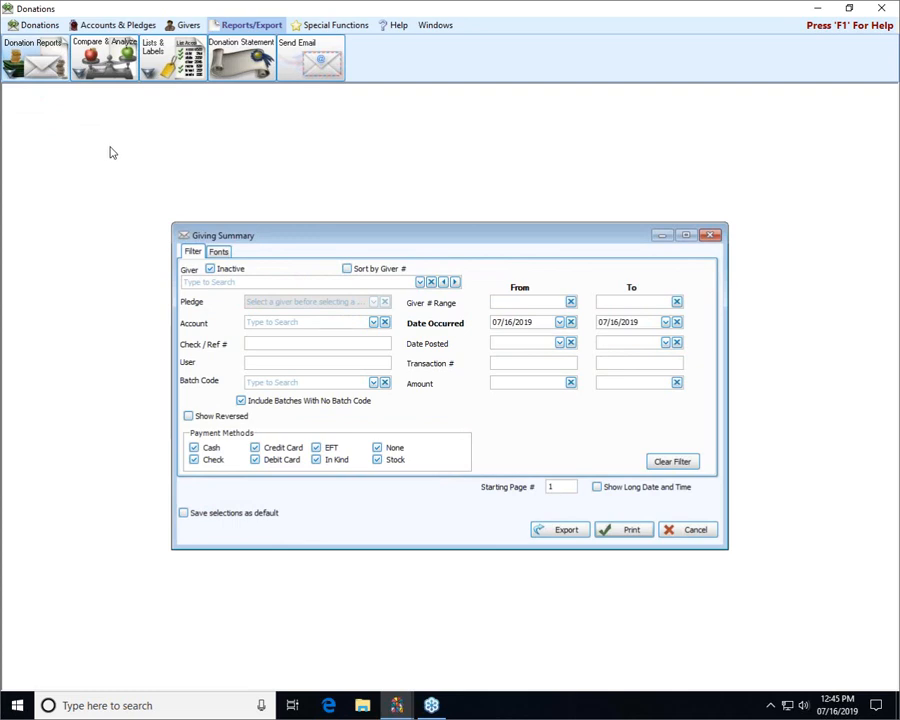
left_click(559, 322)
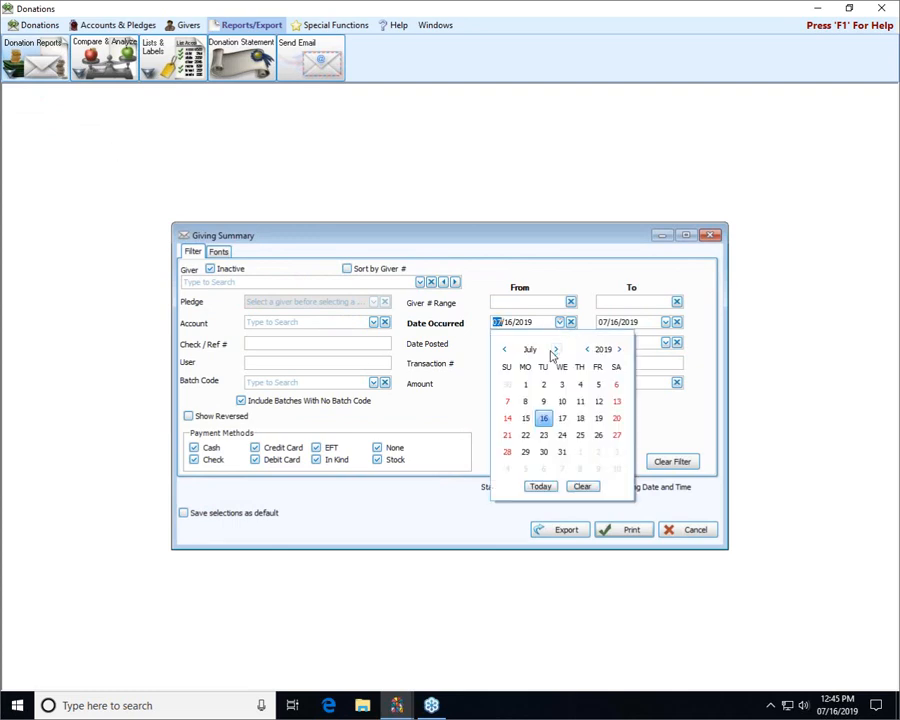
left_click(559, 322)
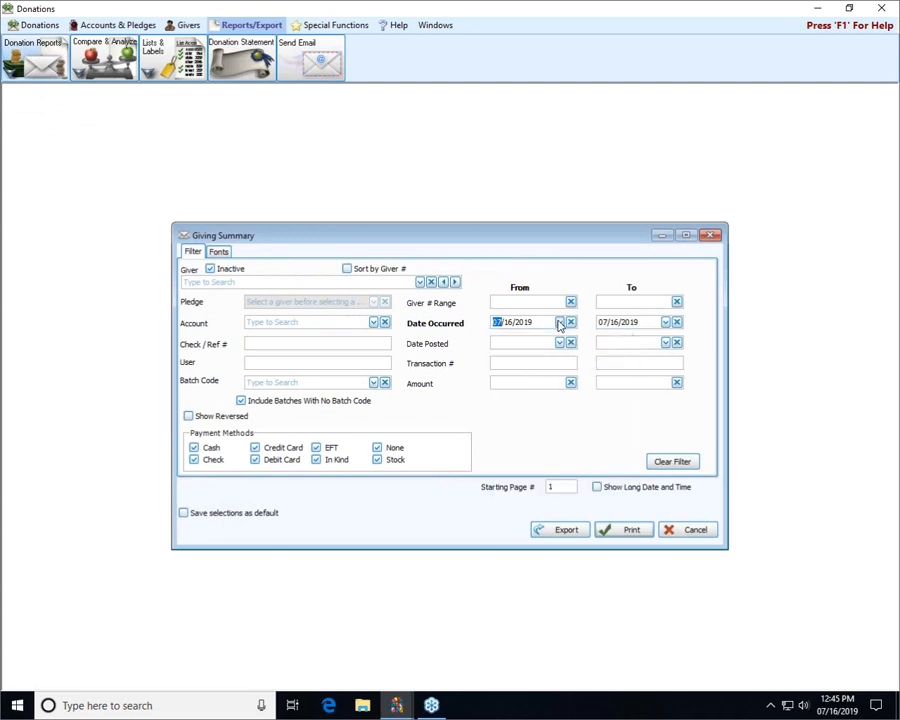
type("01/01/20")
key("Tab")
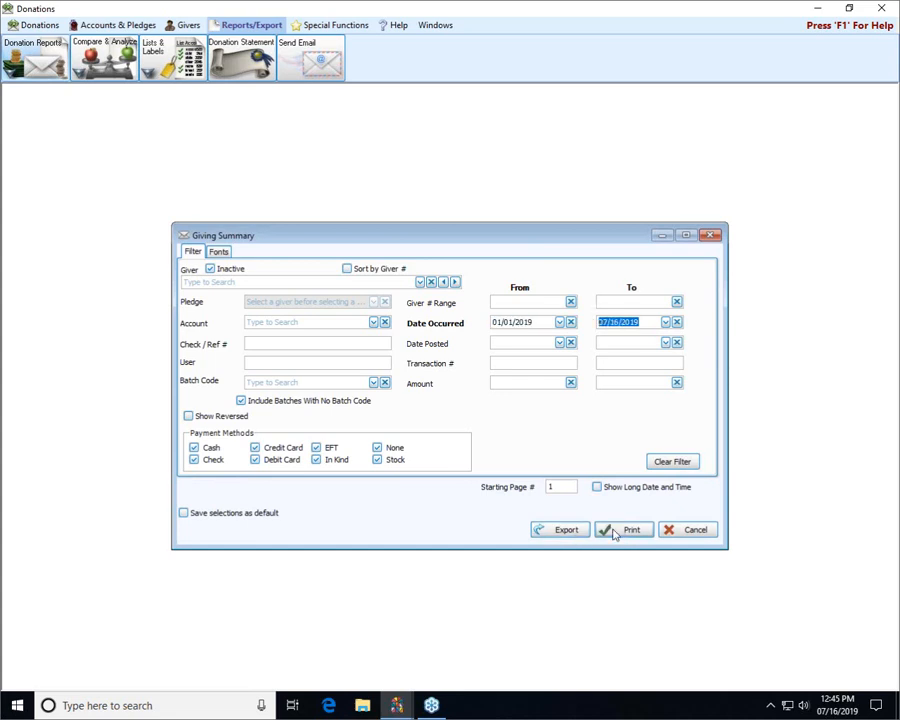
- Check the Giving Summary's export and e-mail options, including the document formats offered in the report preview
left_click(558, 532)
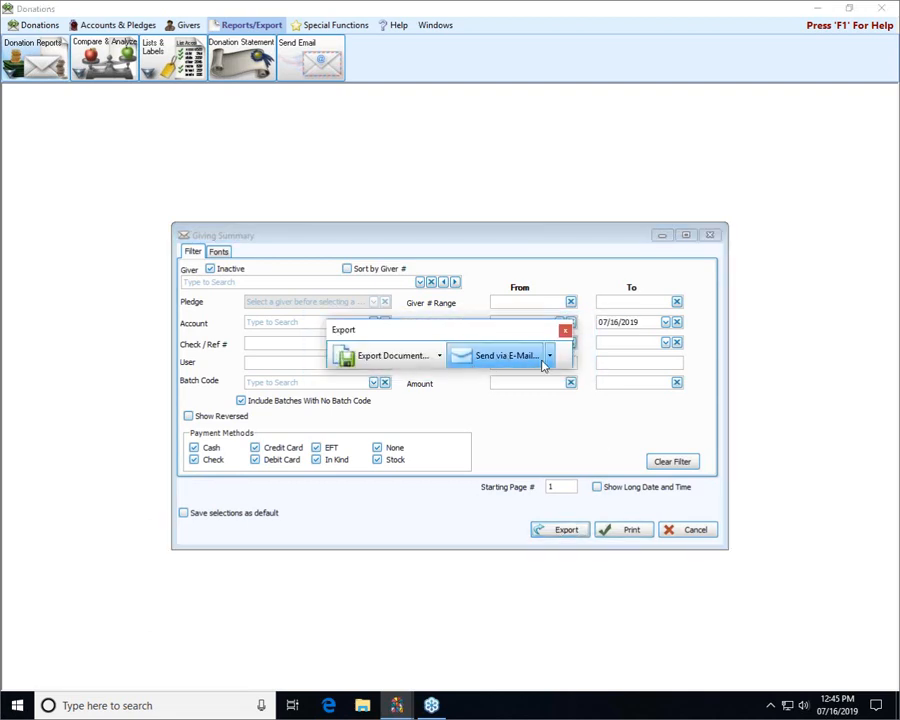
left_click(565, 332)
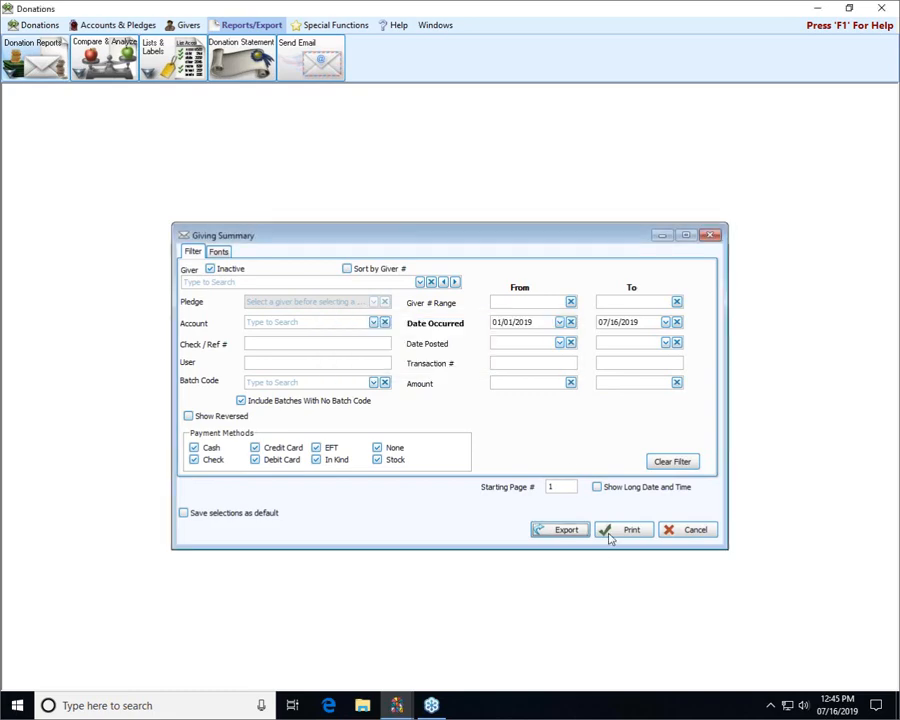
left_click(608, 531)
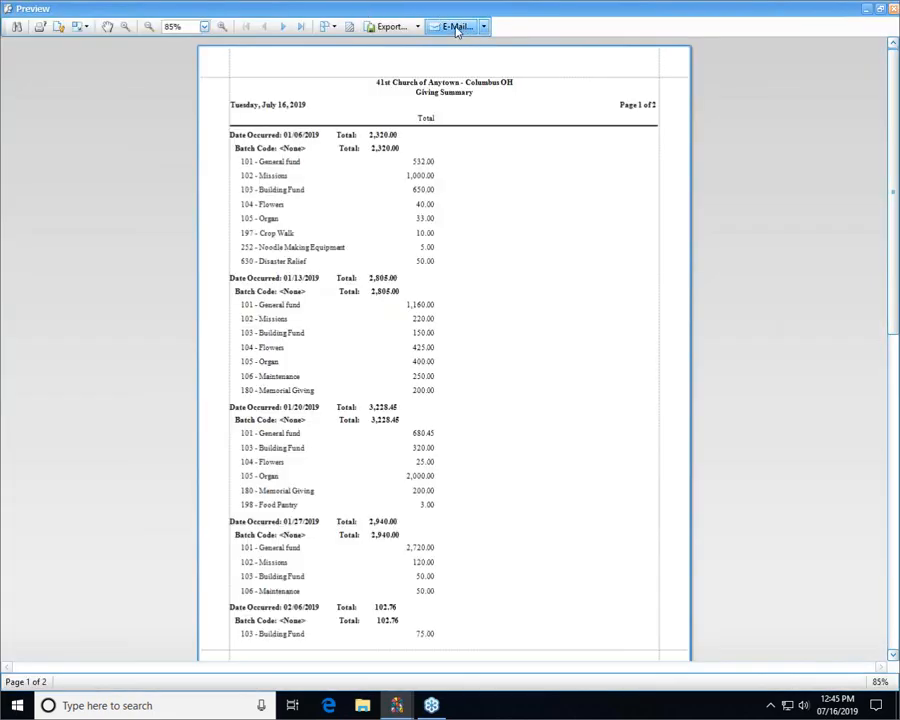
left_click(457, 28)
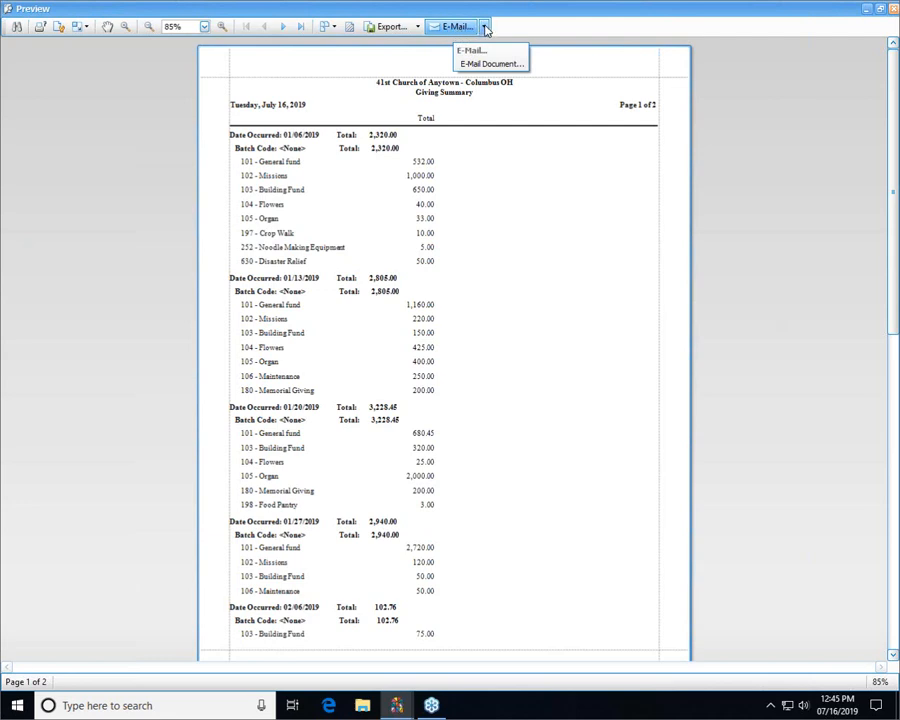
left_click(485, 30)
left_click(485, 30)
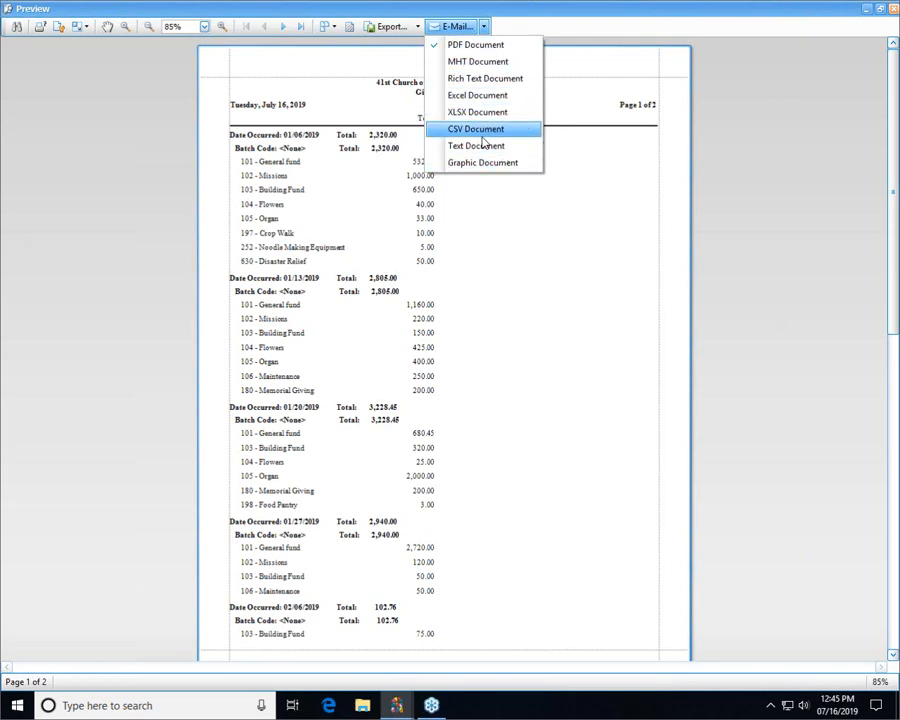
- Try to email the Giving Summary as a PDF with default options, saving it to the Desktop, and close the preview and report window
left_click(463, 46)
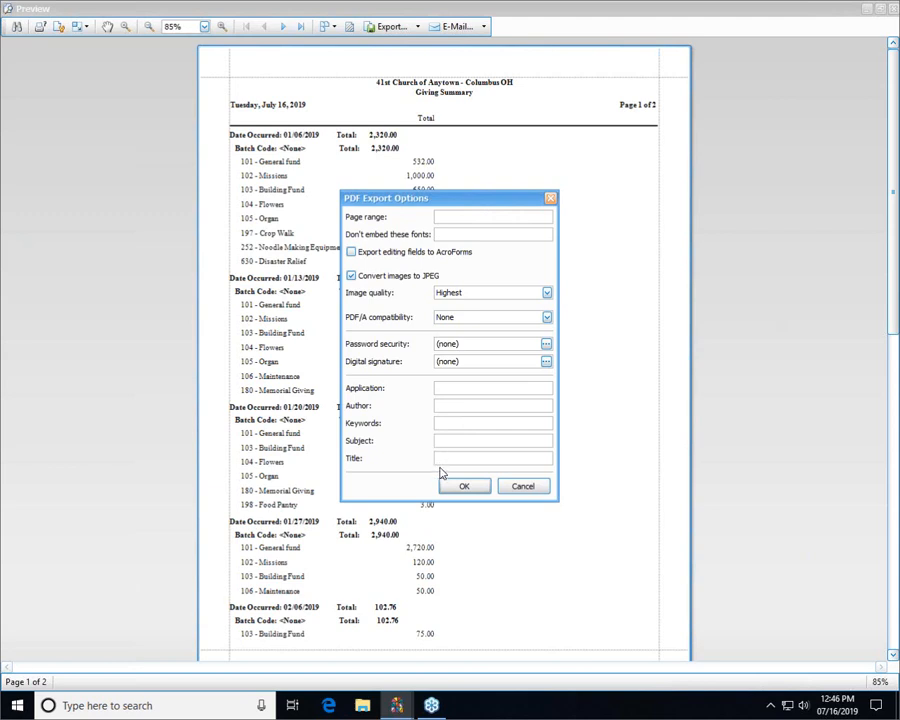
left_click(464, 487)
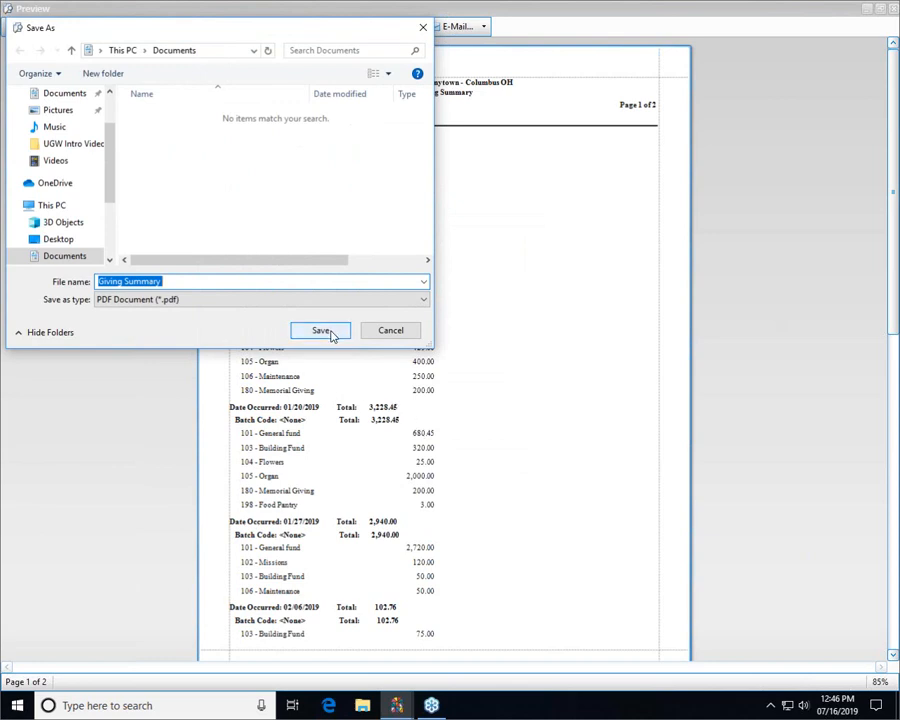
left_click(58, 240)
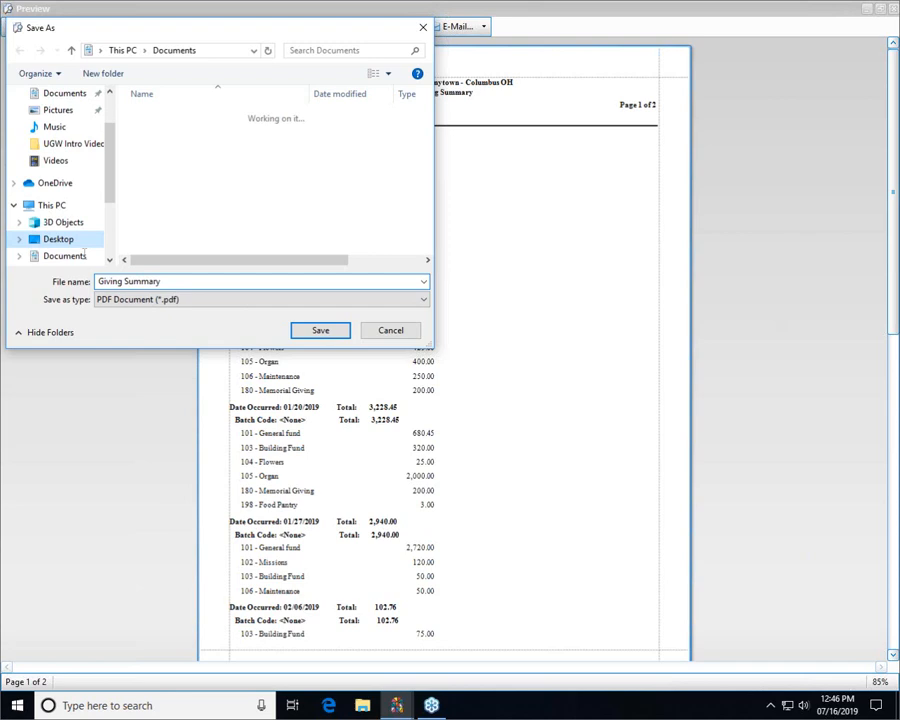
left_click(333, 331)
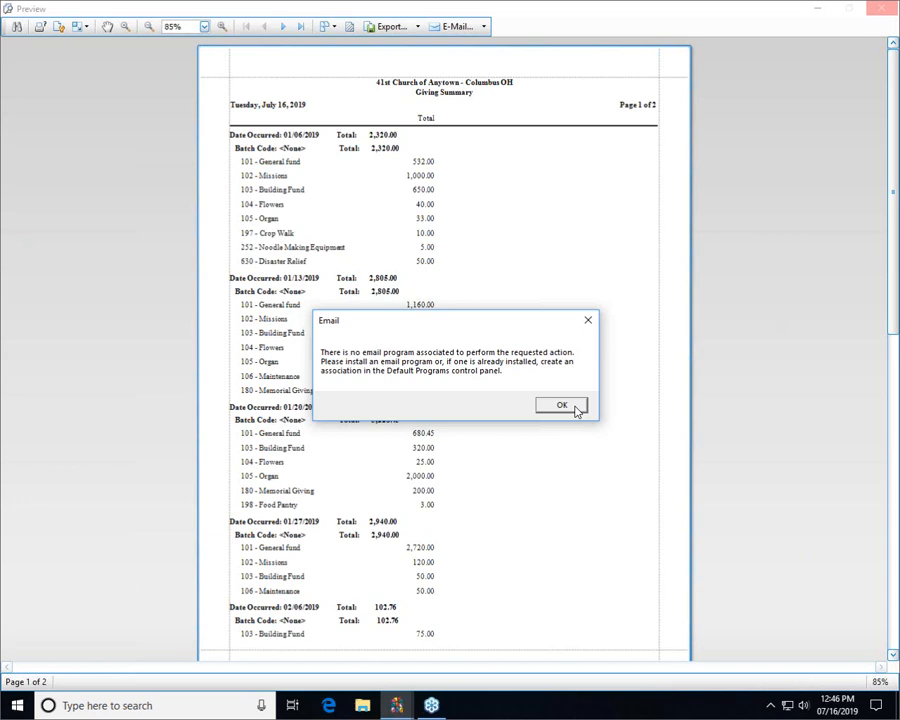
left_click(561, 406)
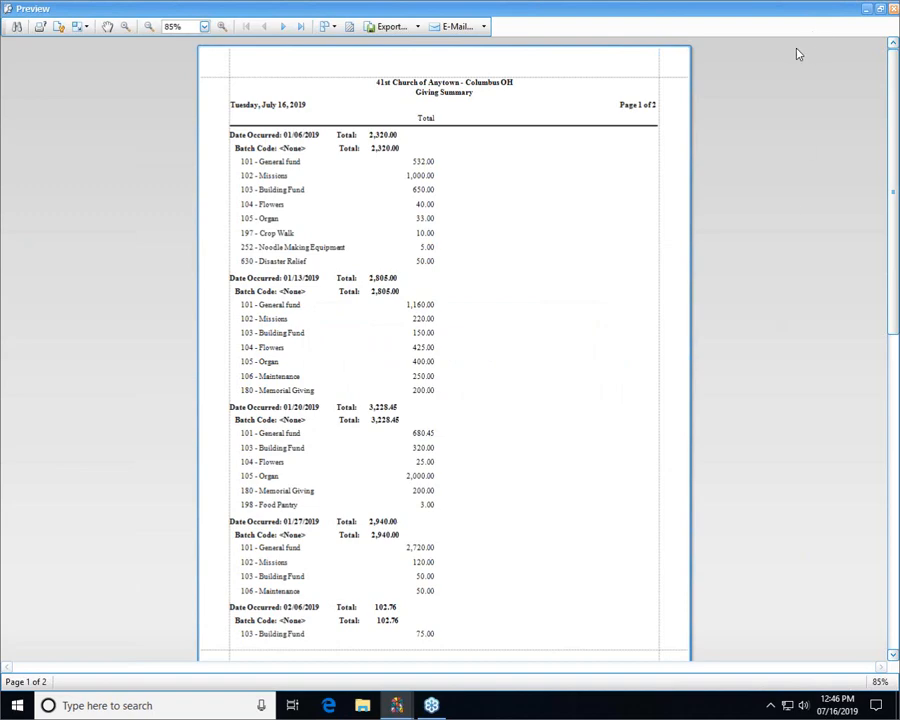
left_click(881, 8)
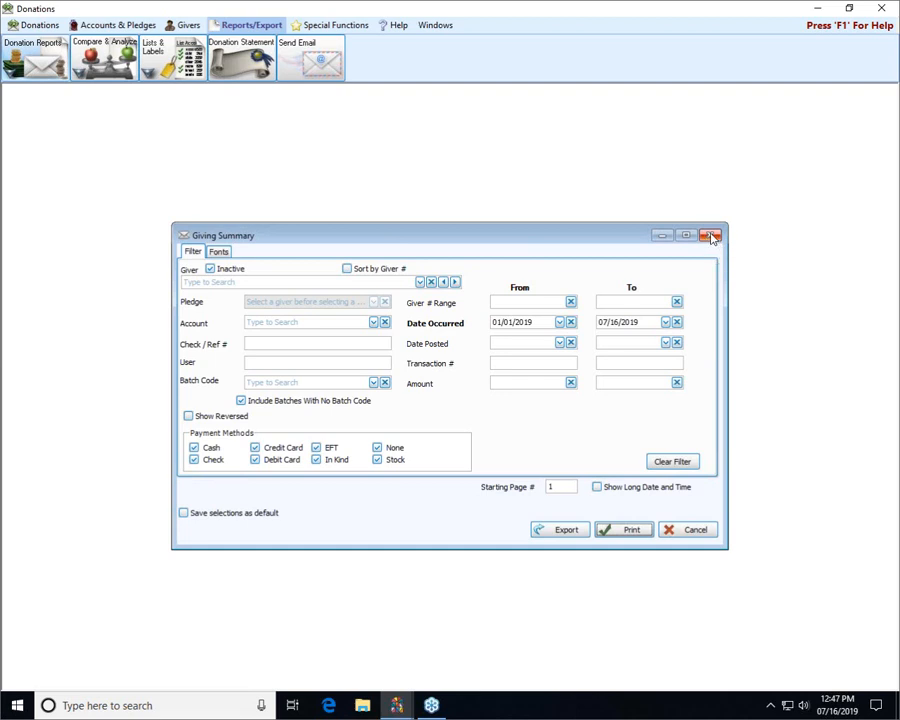
left_click(712, 236)
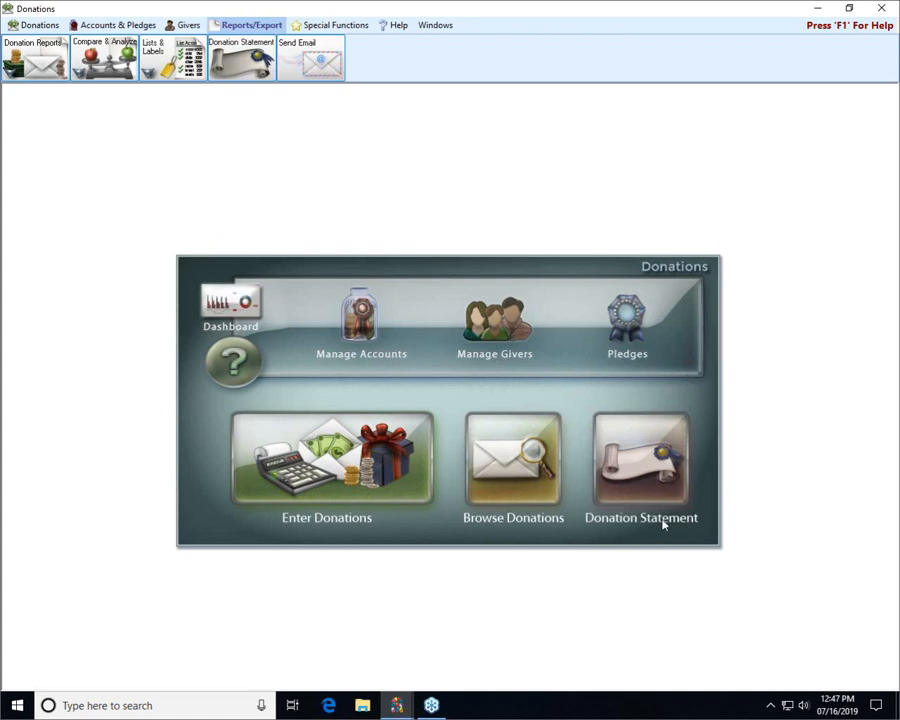
- Open the Donation Statement setup with its existing selections and mark all givers for email, with printing checked for those without an email address
left_click(655, 462)
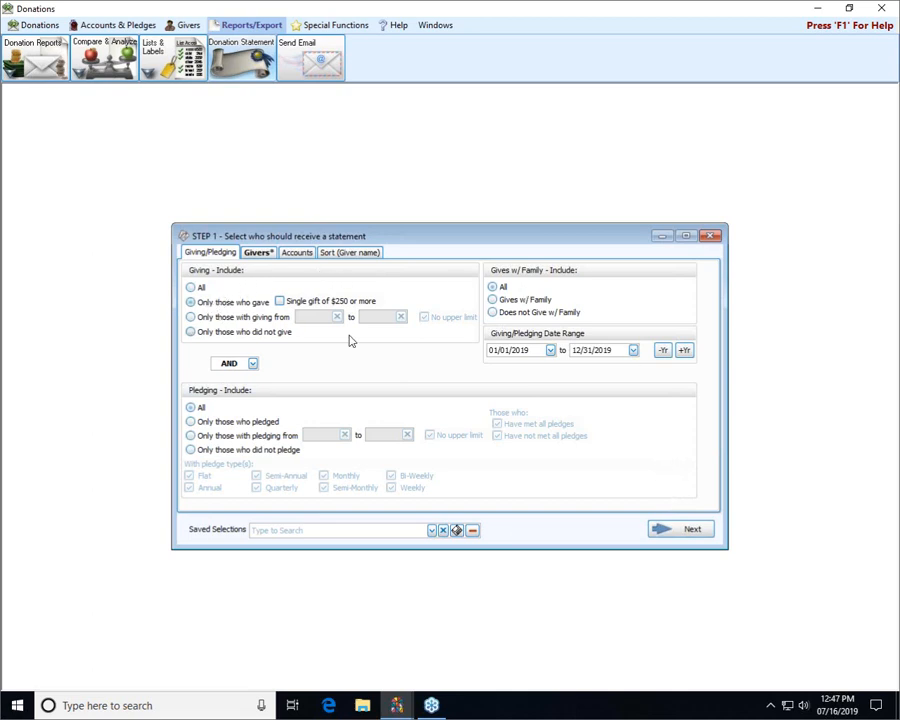
left_click(690, 532)
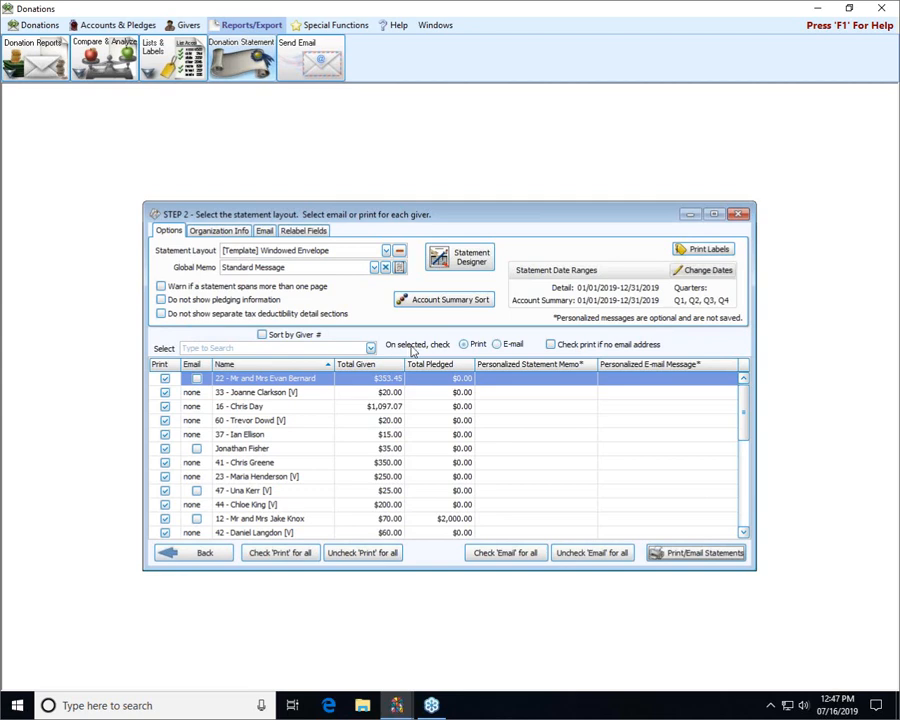
left_click(551, 345)
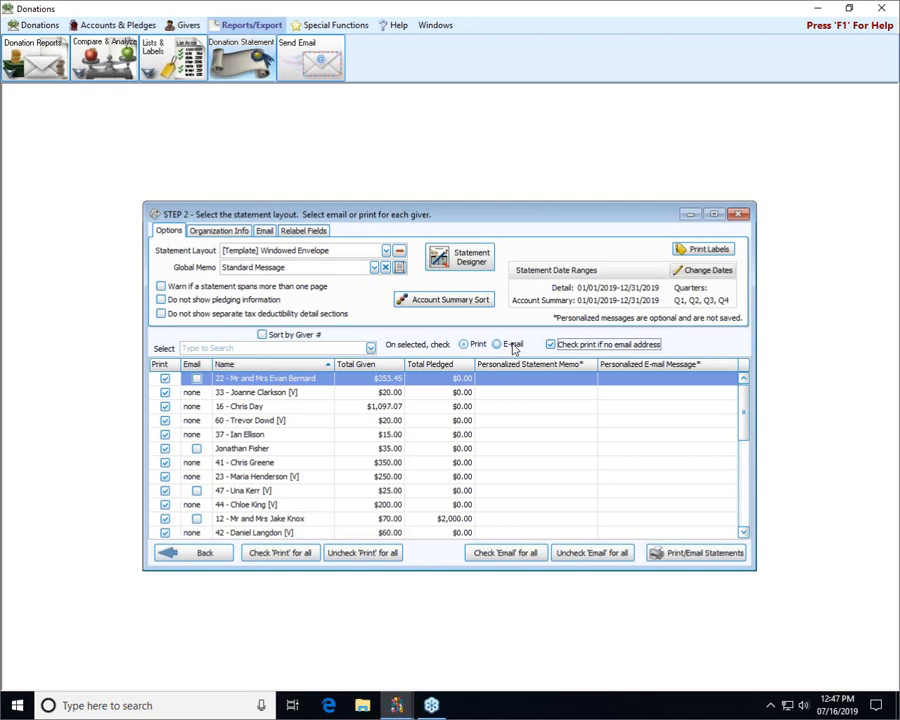
left_click(513, 345)
left_click(513, 347)
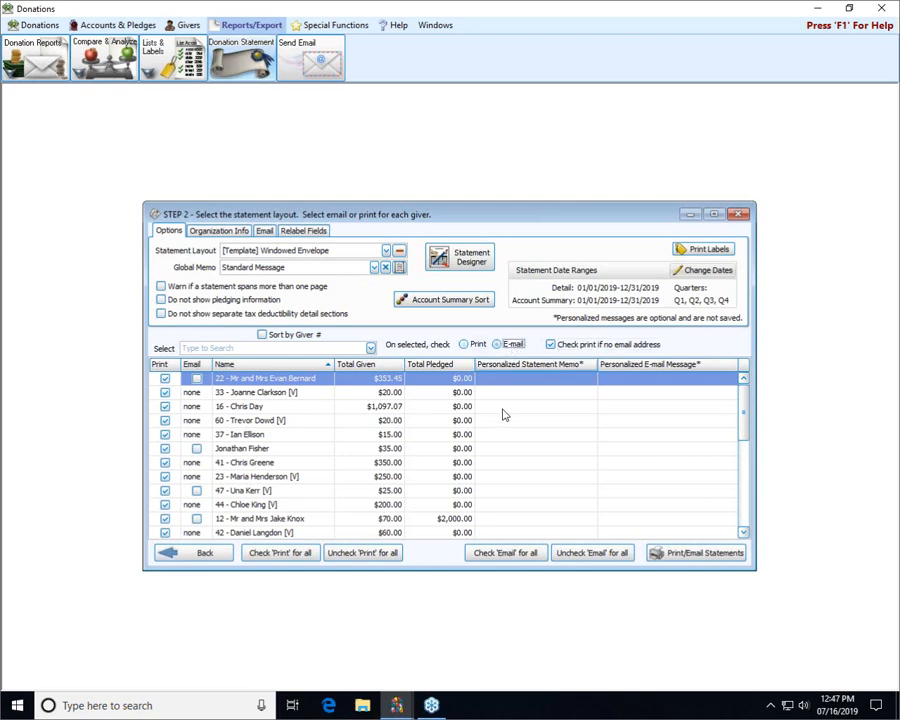
left_click(500, 555)
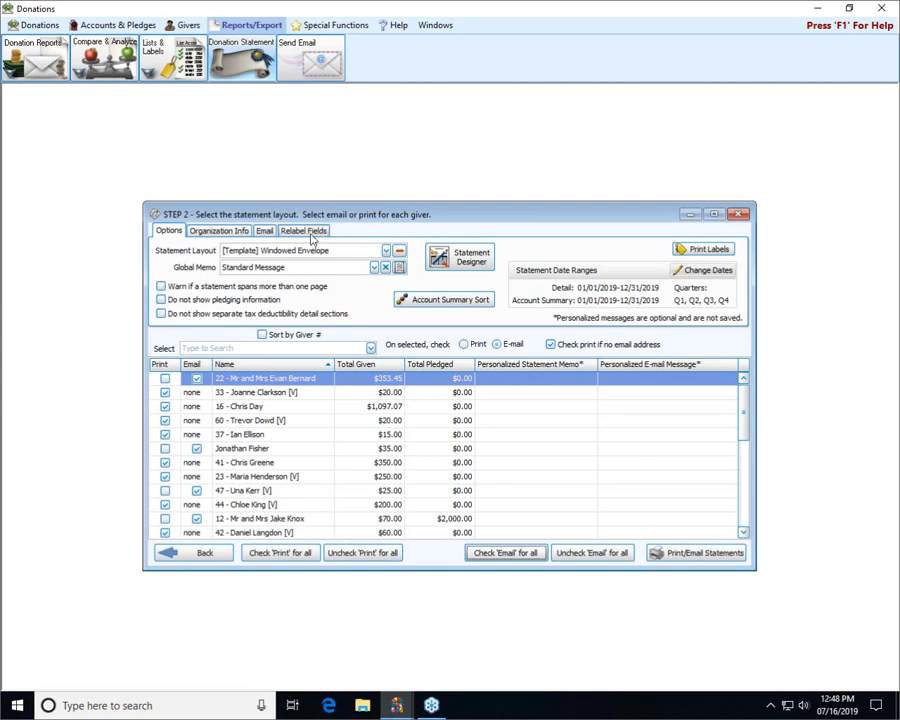
- Set the email setting for the donation statements to Church Office
left_click(265, 231)
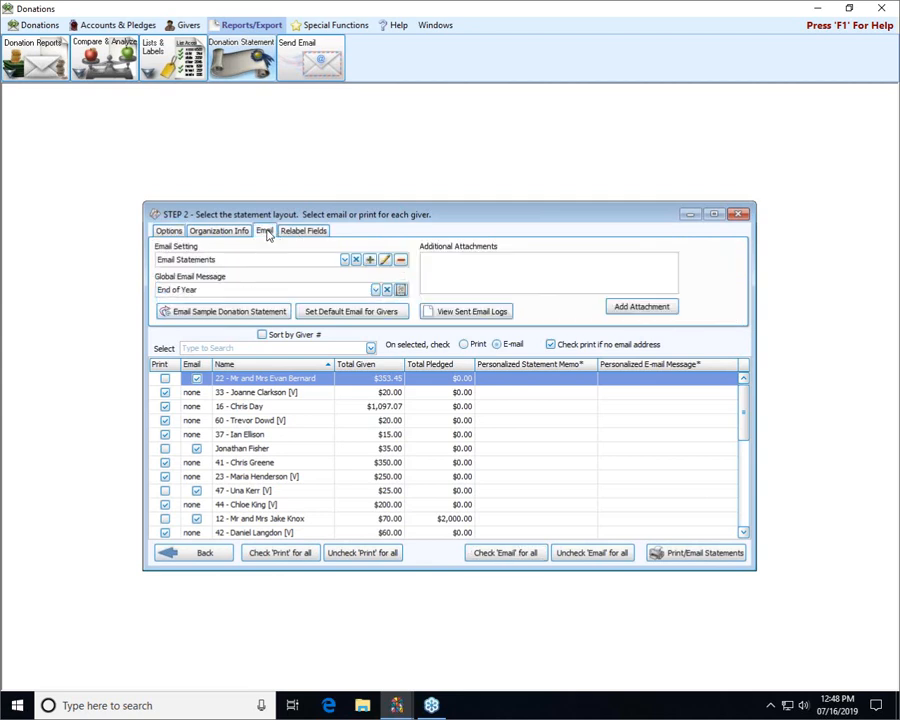
left_click(346, 260)
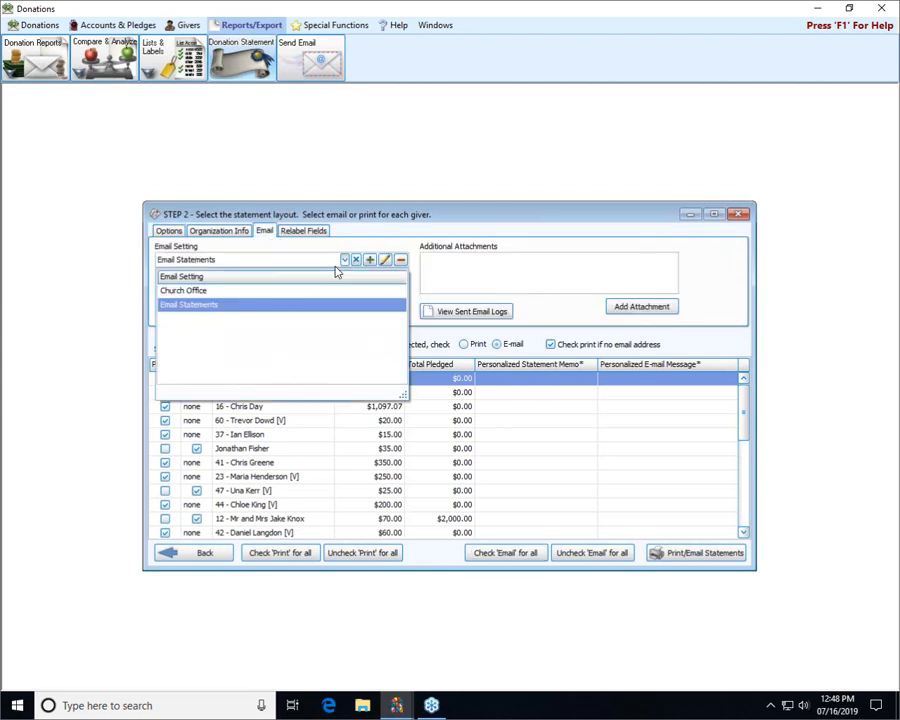
left_click(211, 291)
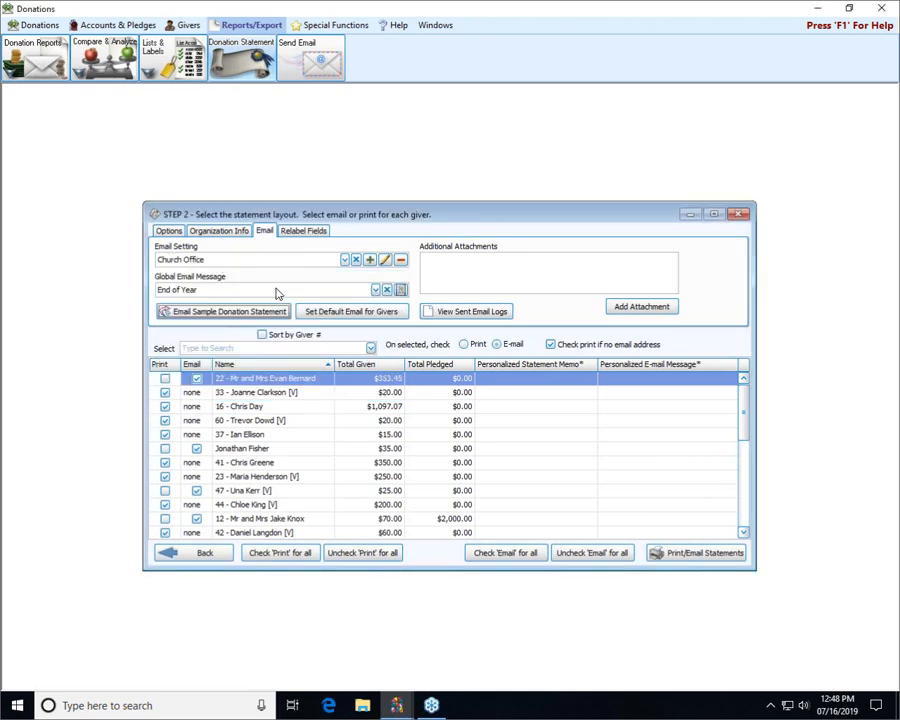
- Review the full text of the End of Year message and choose Standard as the global email message
left_click(375, 290)
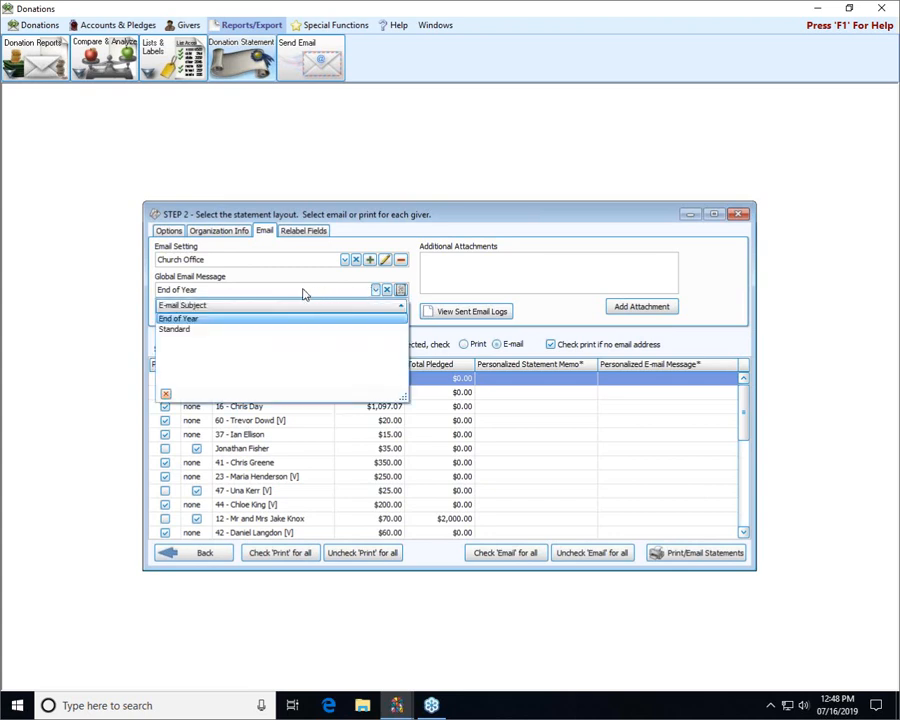
left_click(375, 292)
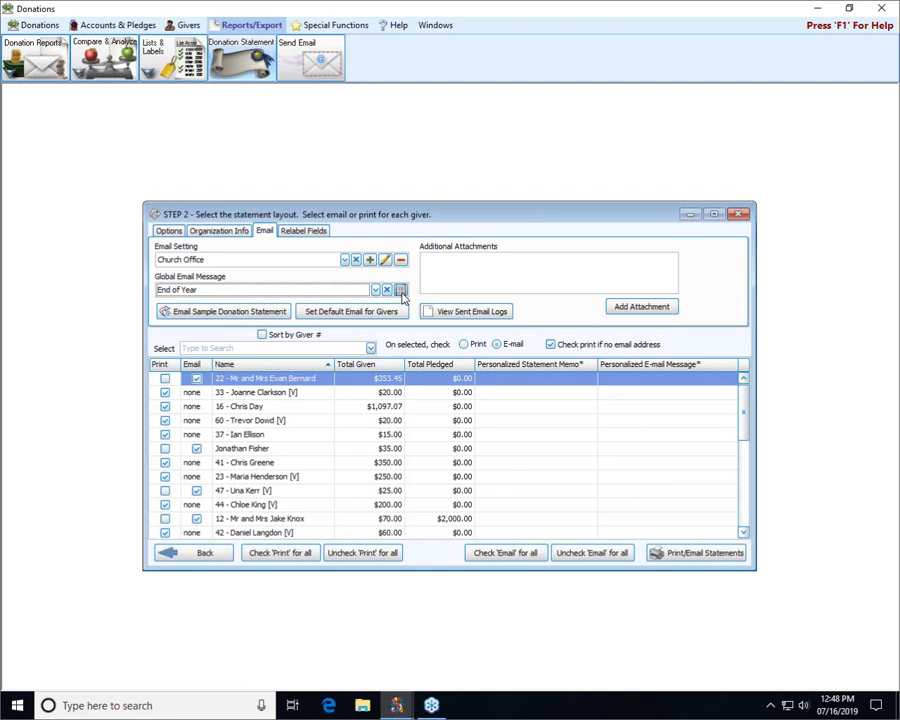
left_click(401, 290)
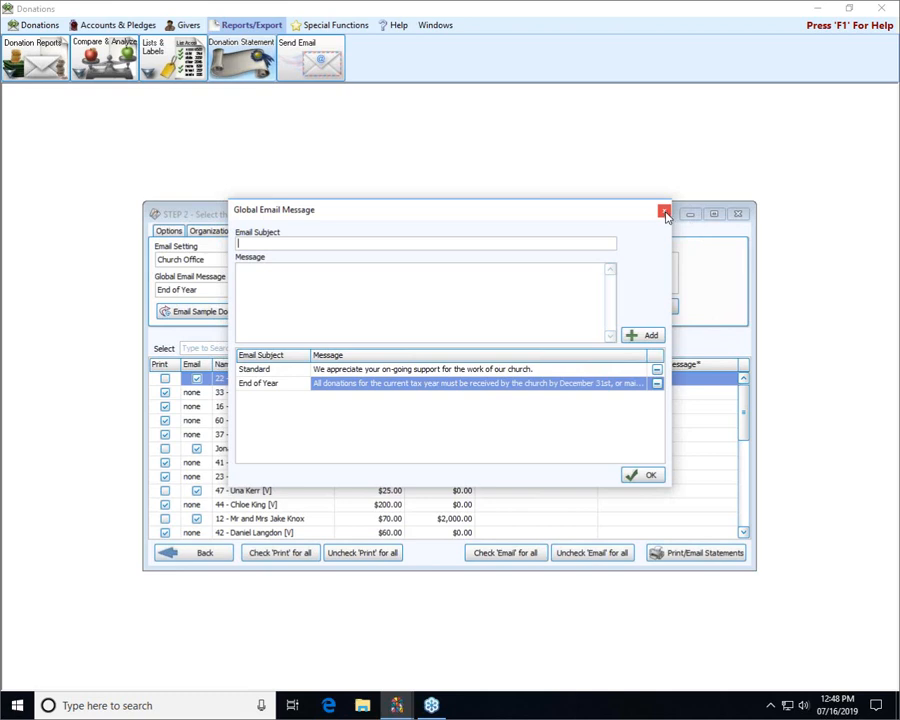
left_click(623, 389)
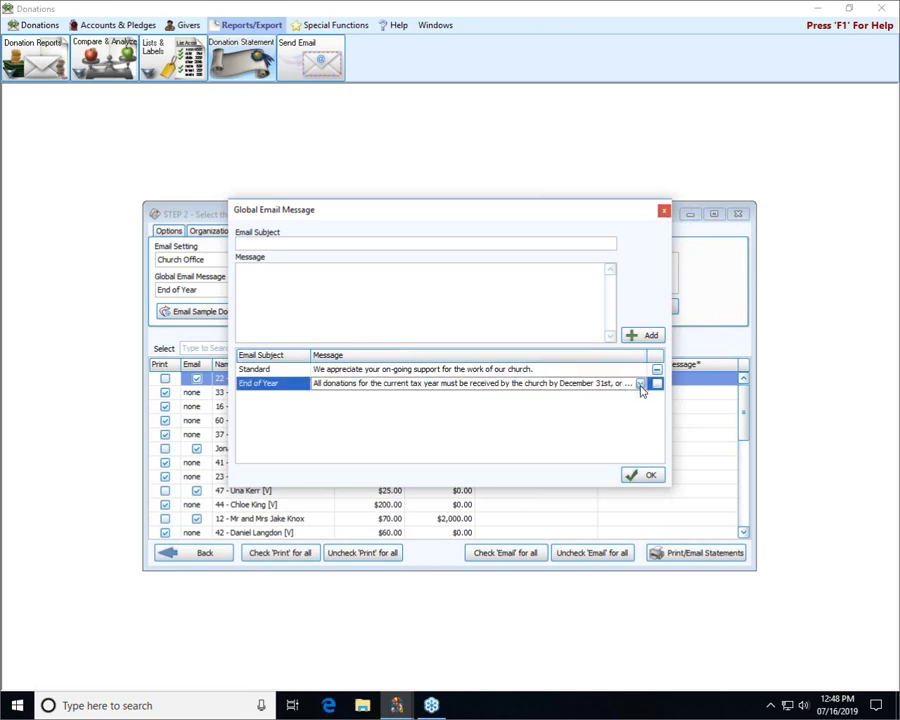
left_click(640, 385)
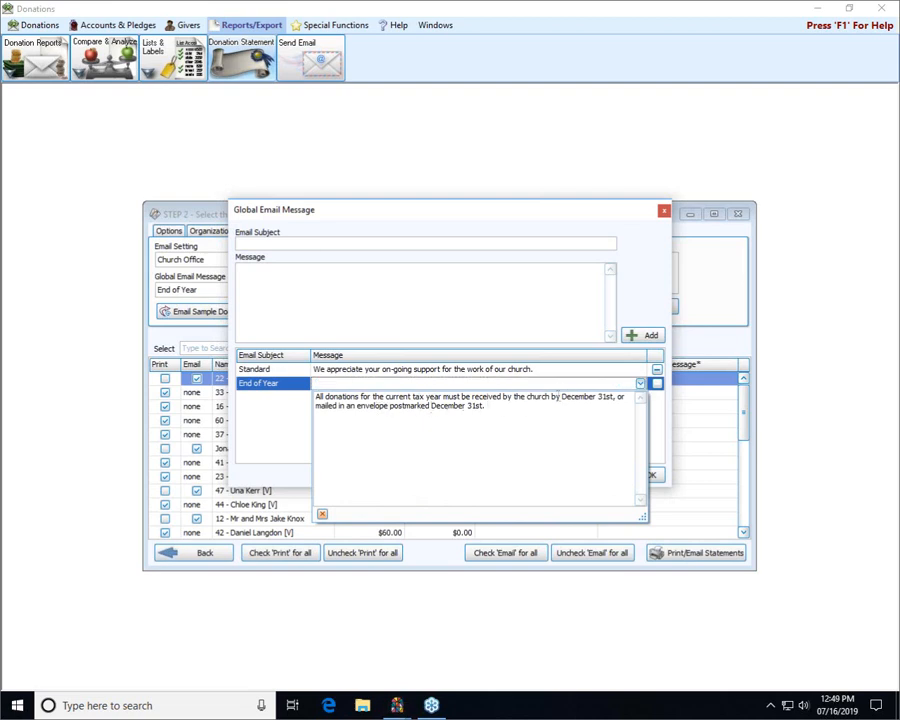
left_click(647, 265)
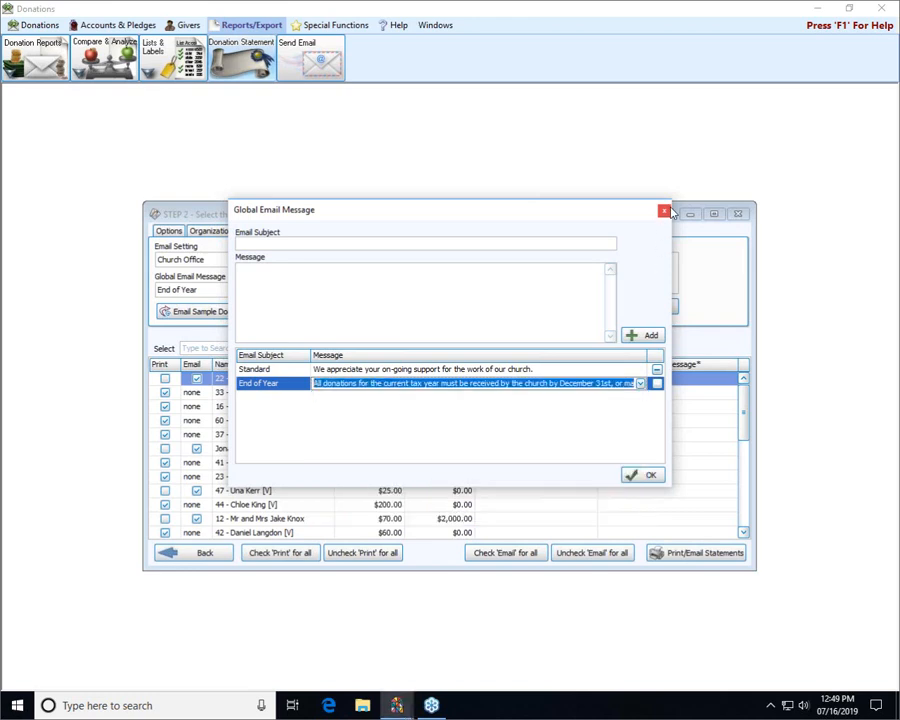
left_click(664, 211)
left_click(376, 290)
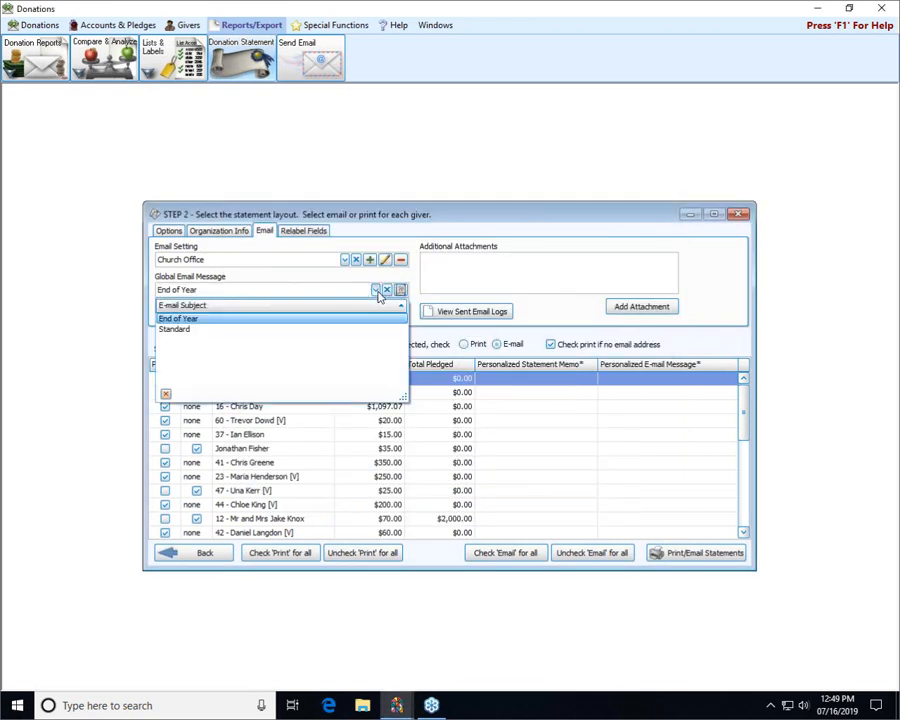
left_click(201, 329)
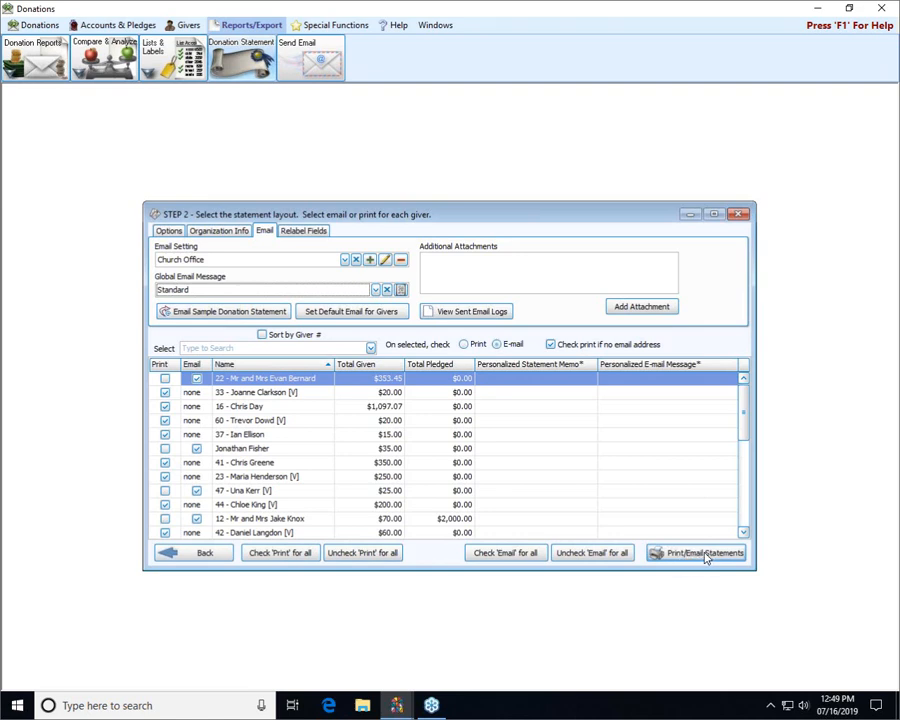
- Clear the print selection for all givers and send the donation statements by email to the checked givers
left_click(364, 553)
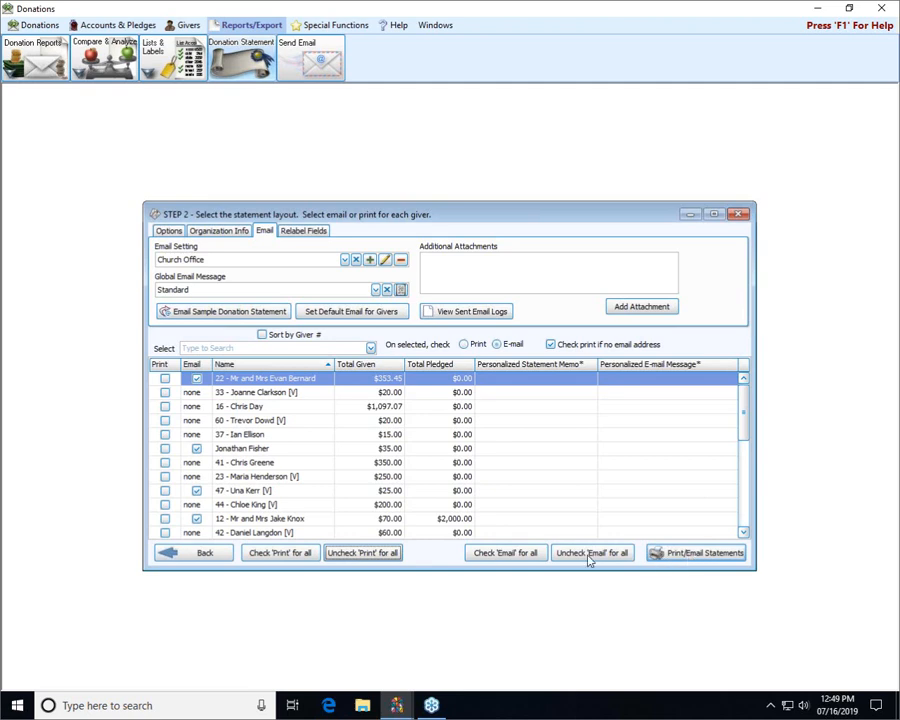
left_click(684, 554)
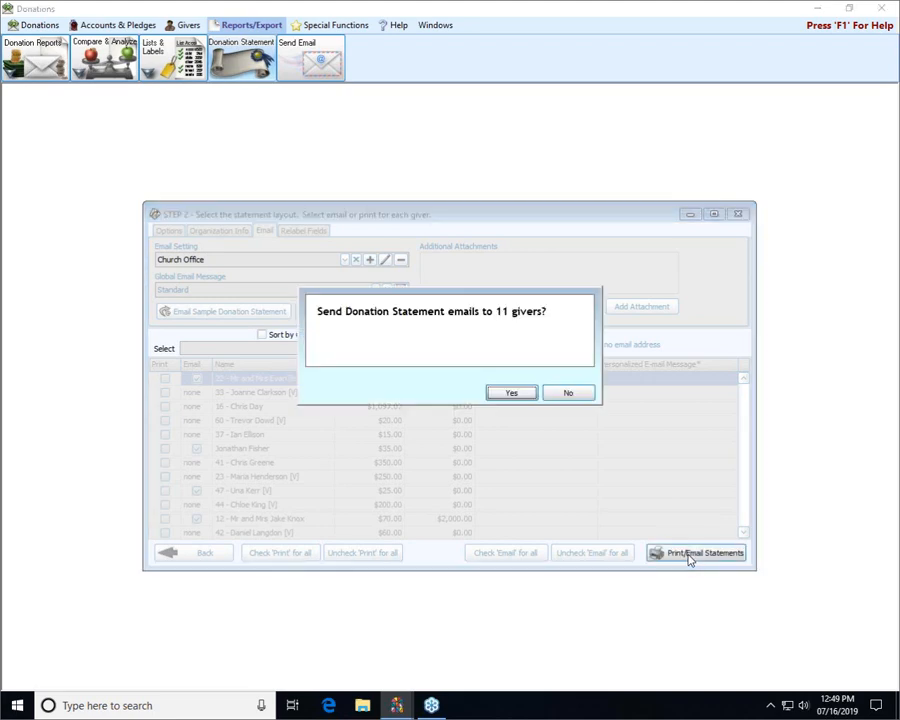
left_click(512, 393)
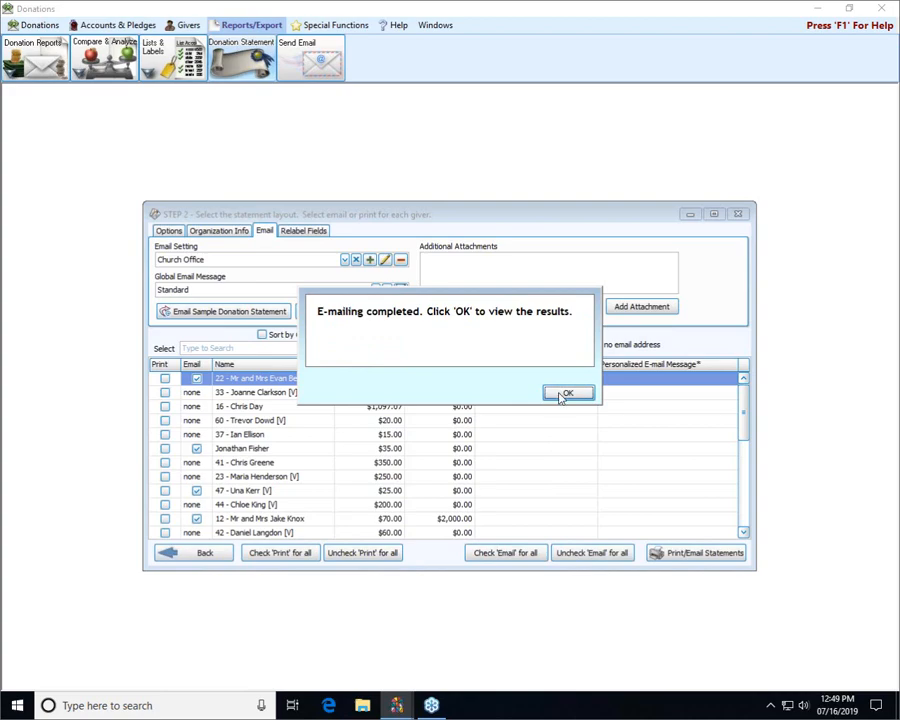
- Read through the e-mail log of the sent donation statements and close it
left_click(565, 393)
scroll(521, 400, "down", 10)
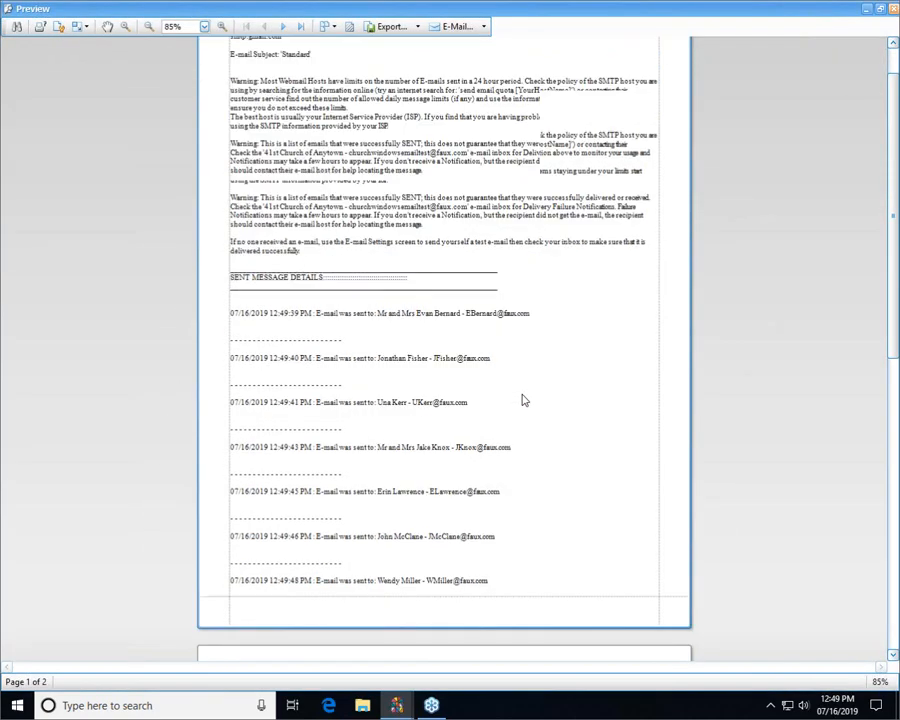
scroll(521, 395, "up", 10)
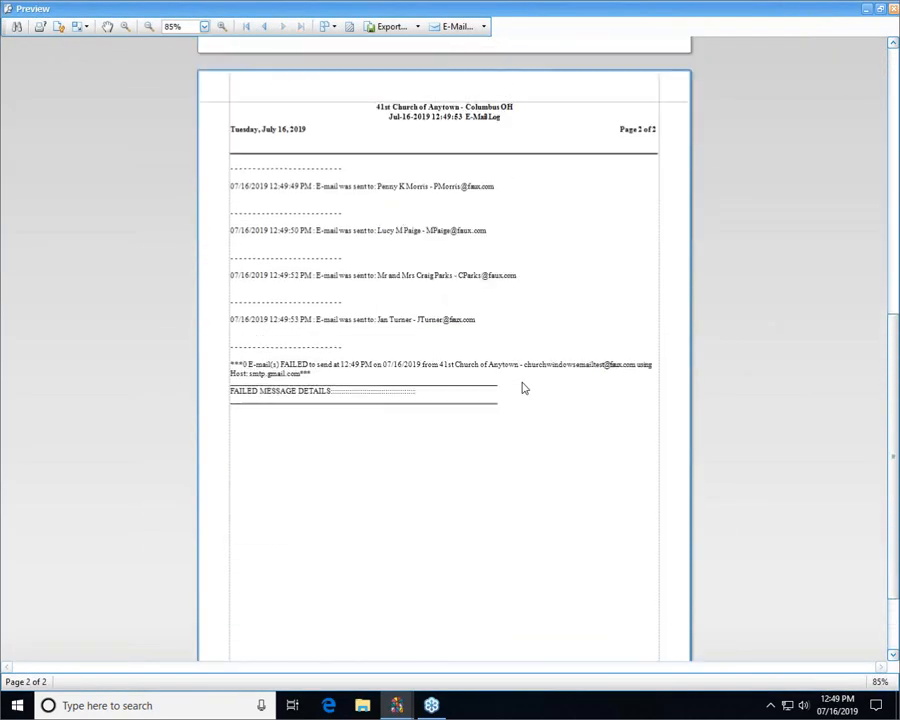
left_click(881, 8)
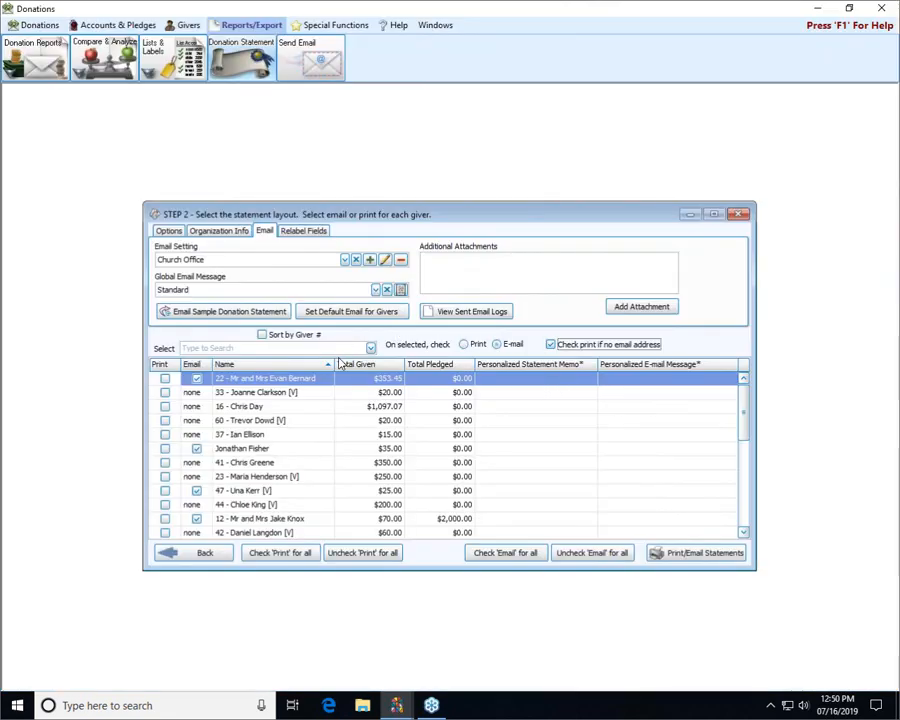
- Mark all givers for printing instead of email, generate the donation statements, and close their print preview
left_click(256, 553)
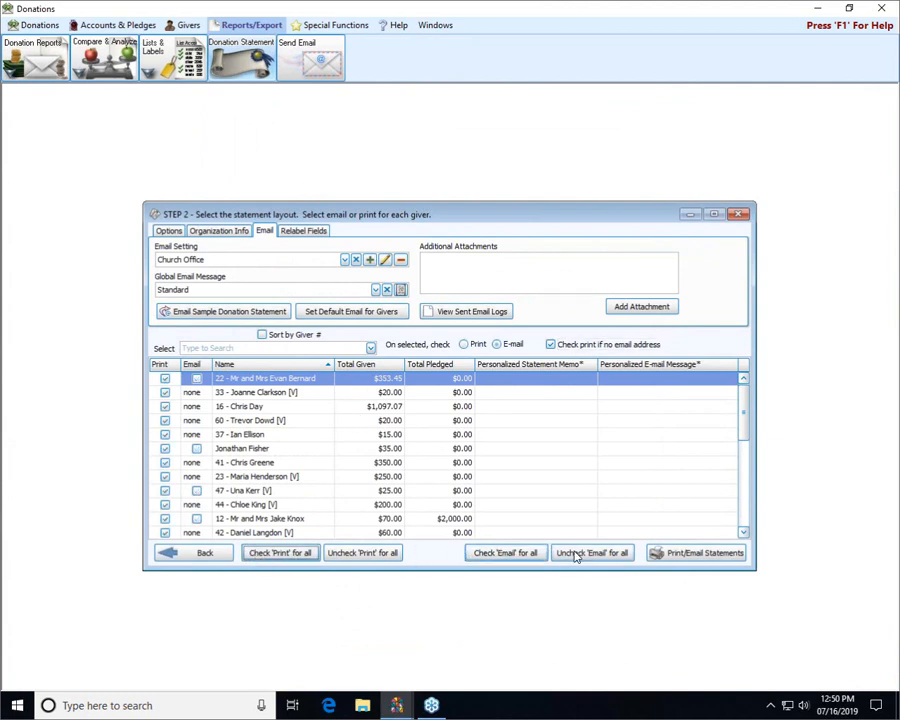
left_click(575, 553)
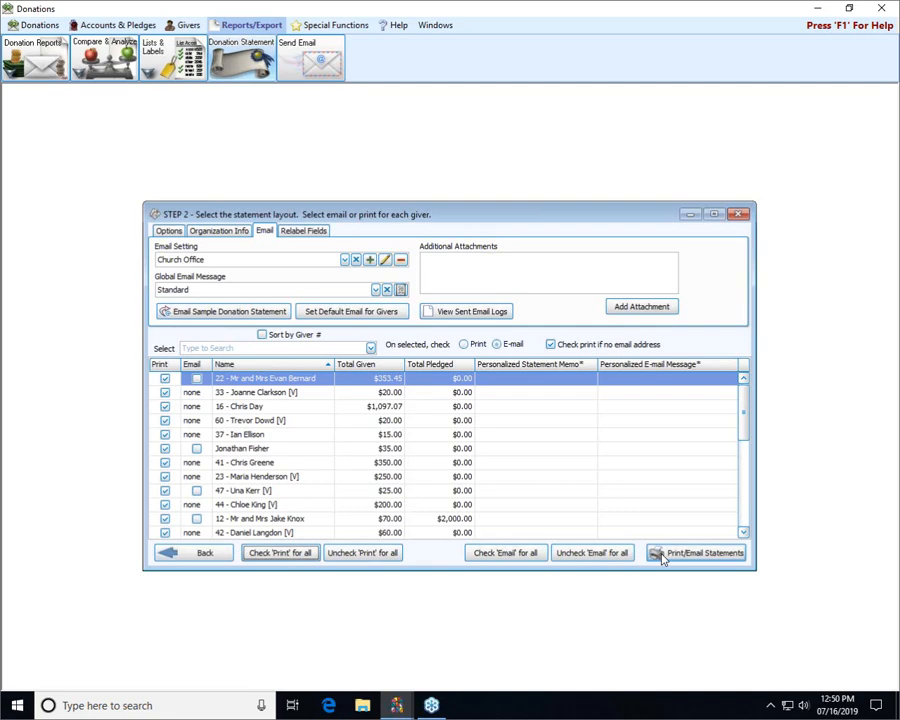
left_click(661, 556)
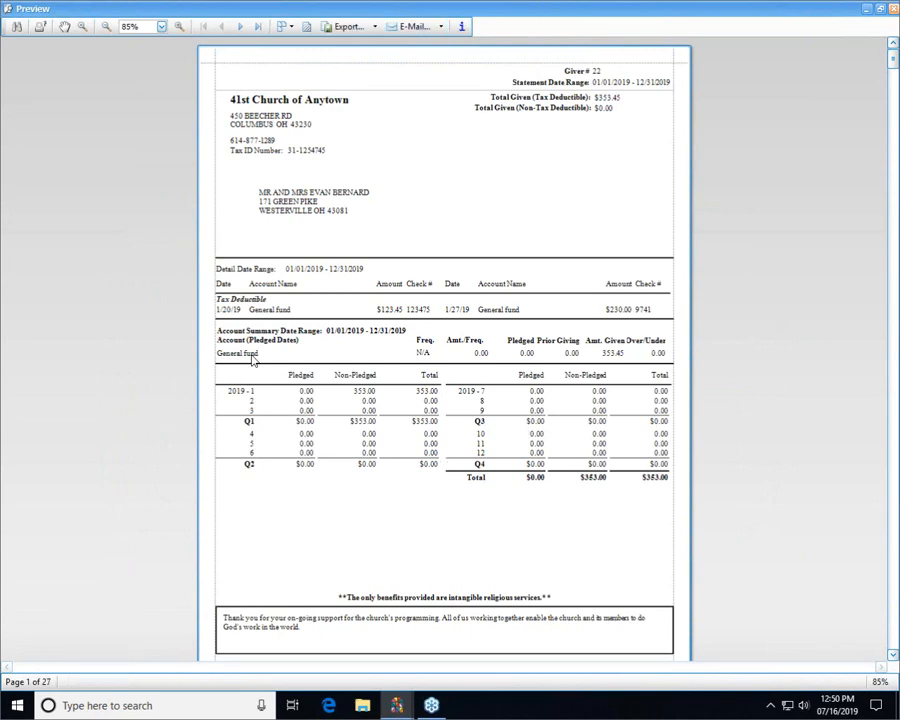
left_click(894, 10)
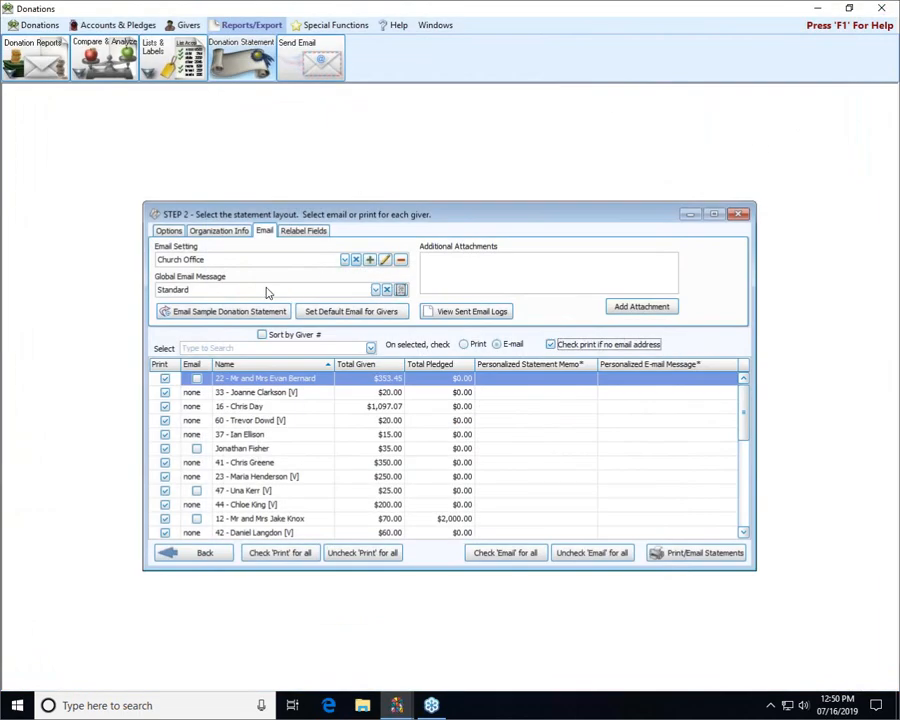